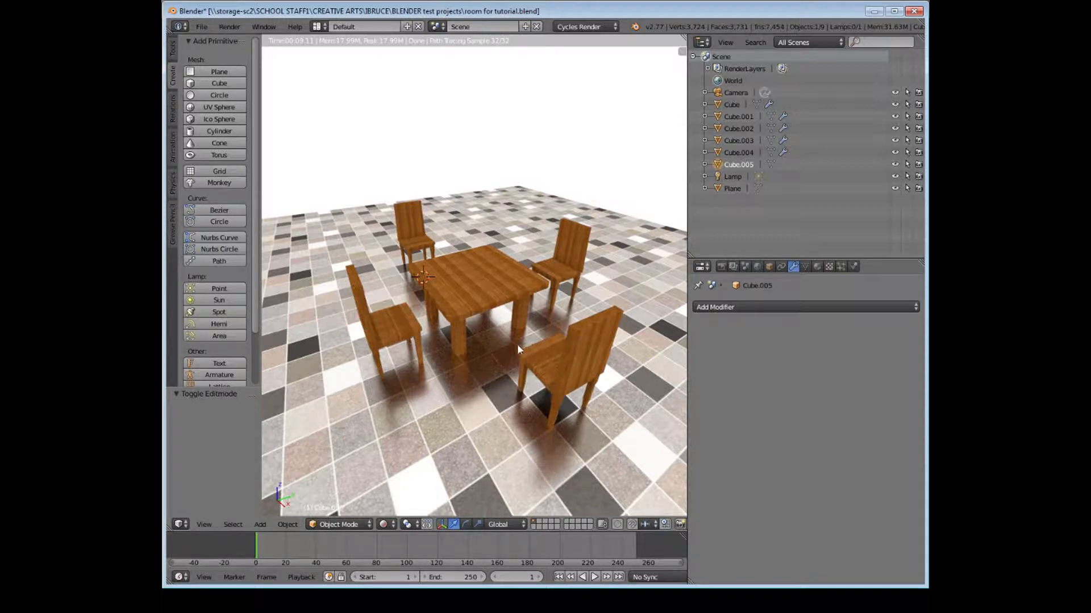
Look over the rendered table-and-chairs scene, and switch the viewport to solid shading.
{"action": "middle_click_drag", "start_coordinate": [499, 338], "coordinate": [513, 349]}
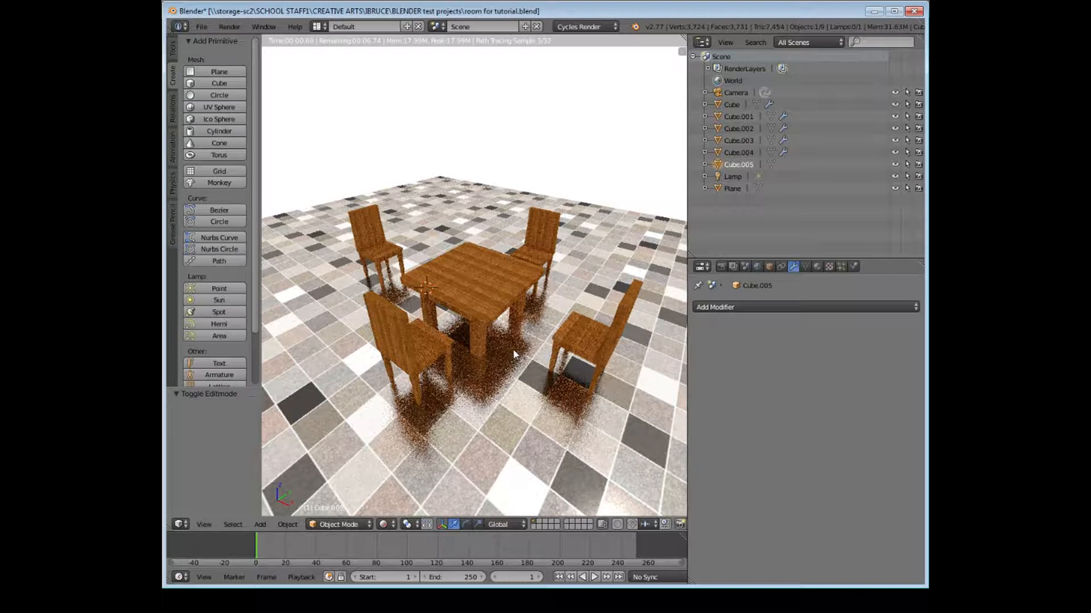
{"action": "scroll", "coordinate": [513, 348], "scroll_direction": "up", "scroll_amount": 3}
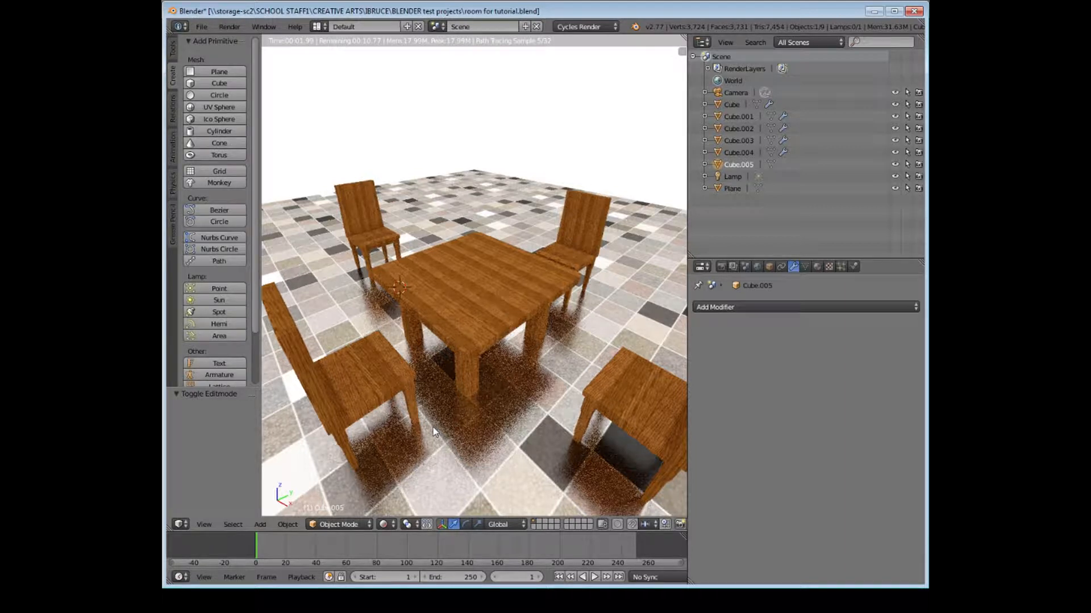
{"action": "key", "text": "shift+z"}
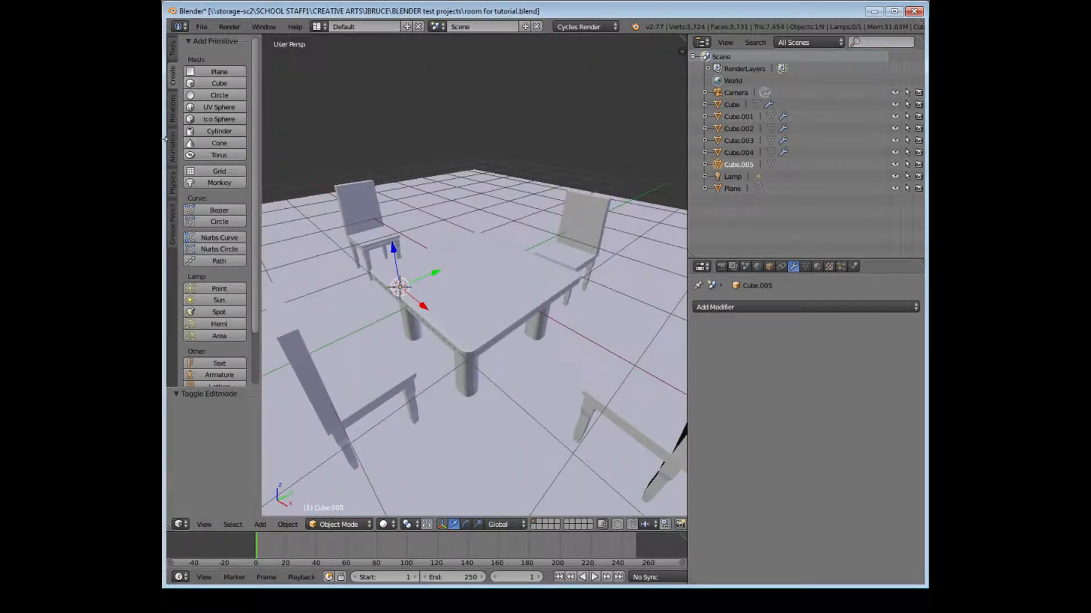
{"action": "scroll", "coordinate": [307, 227], "scroll_direction": "down", "scroll_amount": 4}
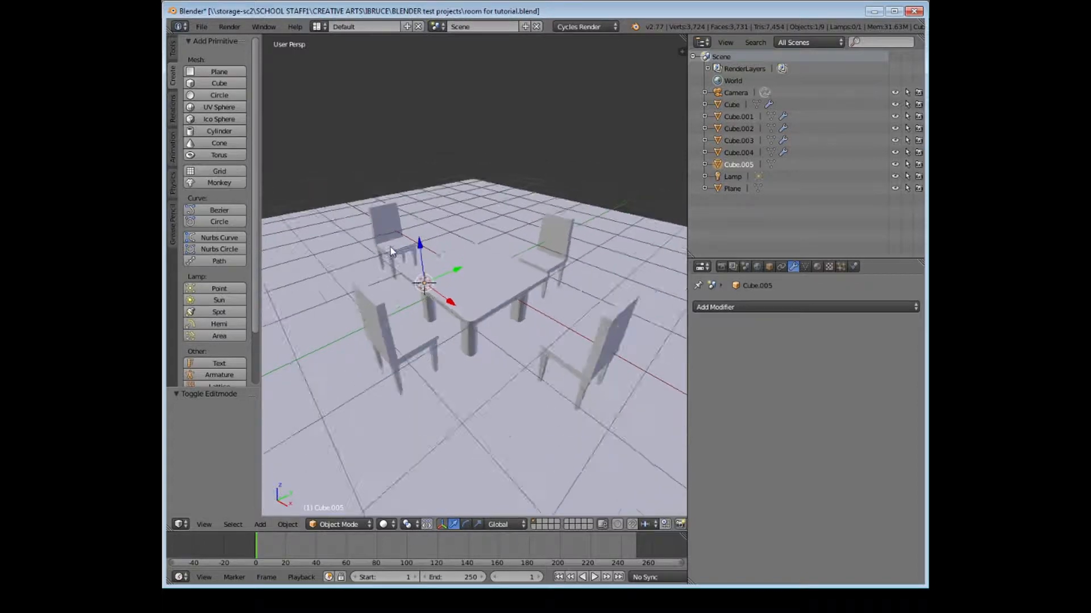
Add a cube and move it about 1.086 along Y to centre it on the table.
{"action": "left_click", "coordinate": [230, 85]}
{"action": "left_click", "coordinate": [231, 87]}
{"action": "mouse_move", "coordinate": [409, 227]}
{"action": "middle_mouse_down"}
{"action": "mouse_move", "coordinate": [449, 224]}
{"action": "mouse_move", "coordinate": [387, 210]}
{"action": "mouse_move", "coordinate": [466, 280]}
{"action": "mouse_move", "coordinate": [401, 261]}
{"action": "mouse_move", "coordinate": [540, 210]}
{"action": "mouse_move", "coordinate": [500, 267]}
{"action": "mouse_move", "coordinate": [404, 226]}
{"action": "middle_mouse_up"}
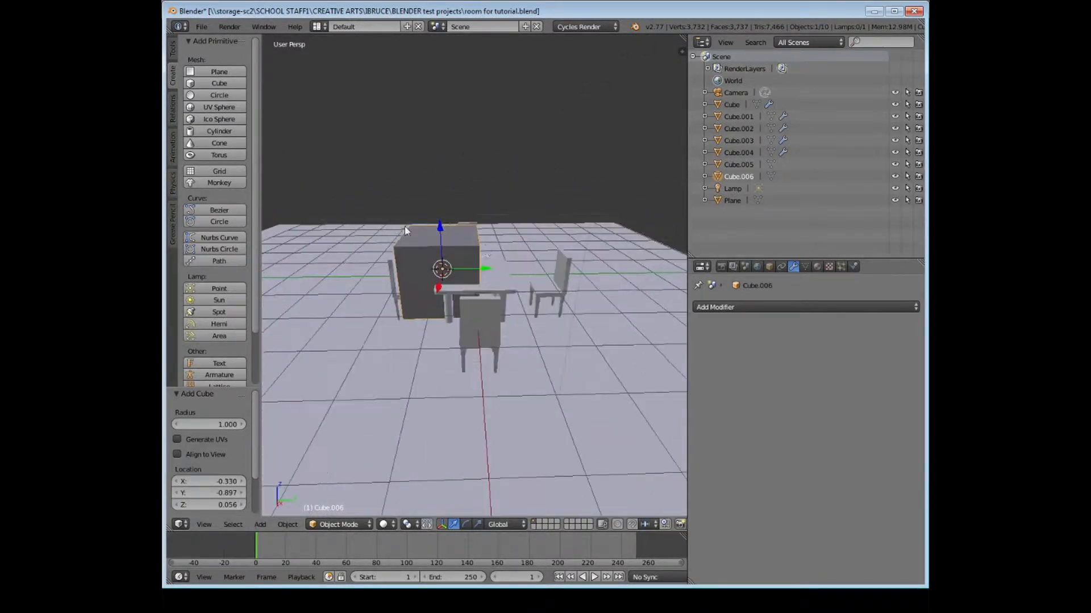
{"action": "left_click_drag", "start_coordinate": [485, 270], "coordinate": [500, 272]}
{"action": "scroll", "coordinate": [499, 273], "scroll_direction": "down", "scroll_amount": 2}
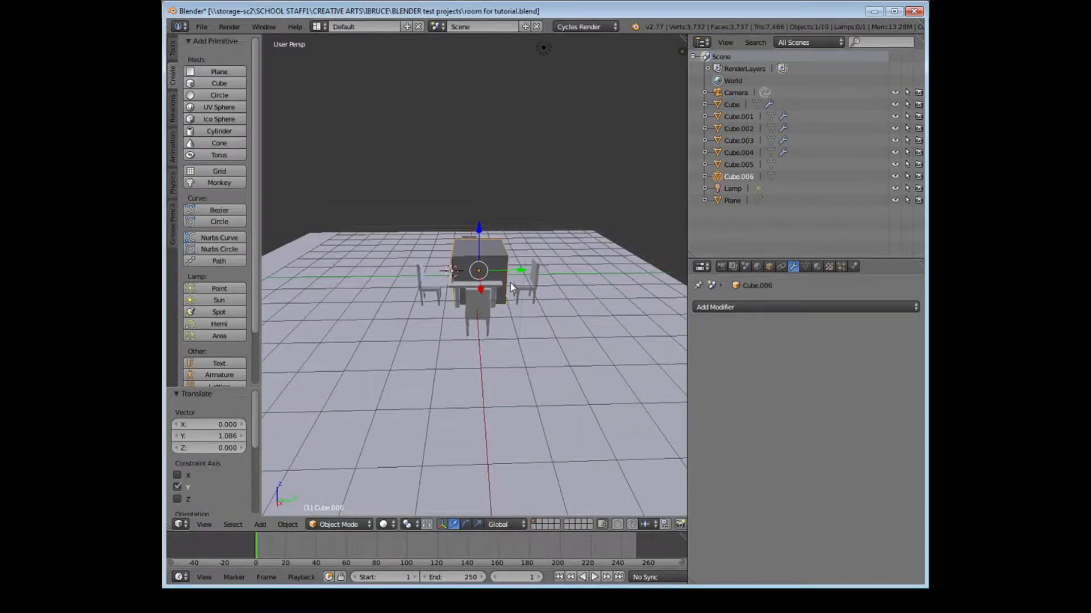
Scale the cube uniformly by about 6.05 so that it encloses the table and chairs.
{"action": "middle_click_drag", "start_coordinate": [510, 282], "coordinate": [473, 305]}
{"action": "key", "text": "s"}
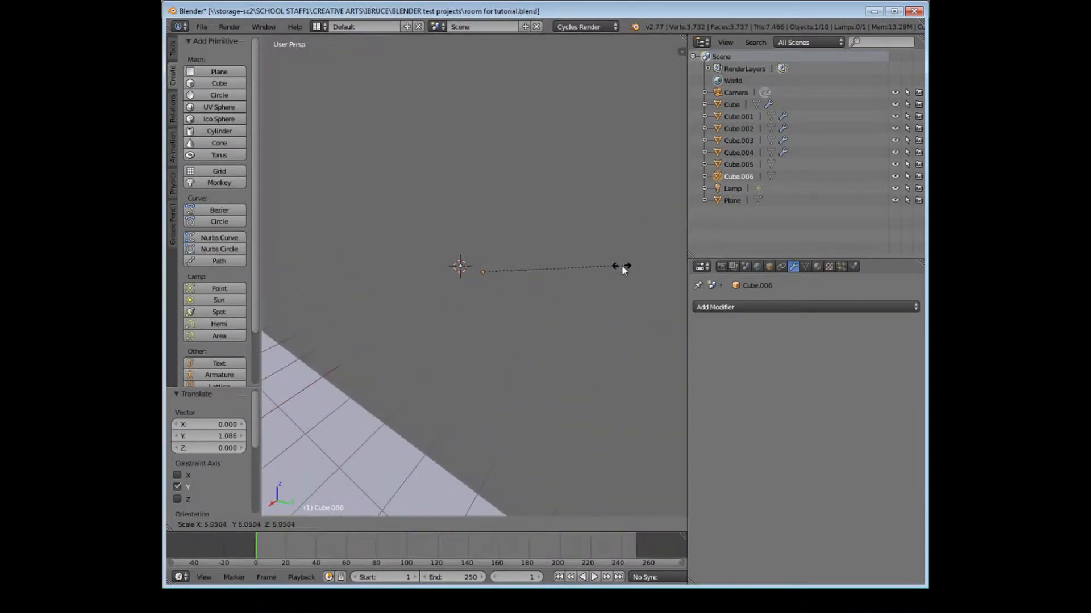
{"action": "left_click", "coordinate": [553, 284]}
{"action": "middle_click_drag", "start_coordinate": [554, 284], "coordinate": [486, 253]}
{"action": "scroll", "coordinate": [530, 284], "scroll_direction": "up", "scroll_amount": 4}
{"action": "scroll", "coordinate": [483, 244], "scroll_direction": "down", "scroll_amount": 4}
{"action": "scroll", "coordinate": [483, 244], "scroll_direction": "up", "scroll_amount": 5}
{"action": "scroll", "coordinate": [510, 249], "scroll_direction": "down", "scroll_amount": 5}
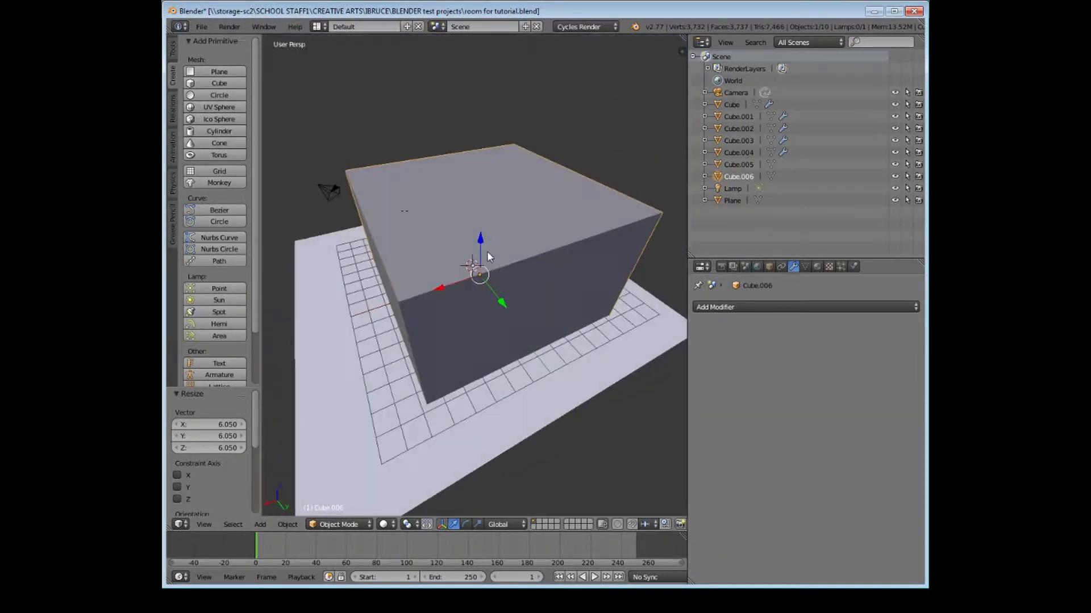
{"action": "middle_click_drag", "start_coordinate": [415, 363], "coordinate": [488, 278]}
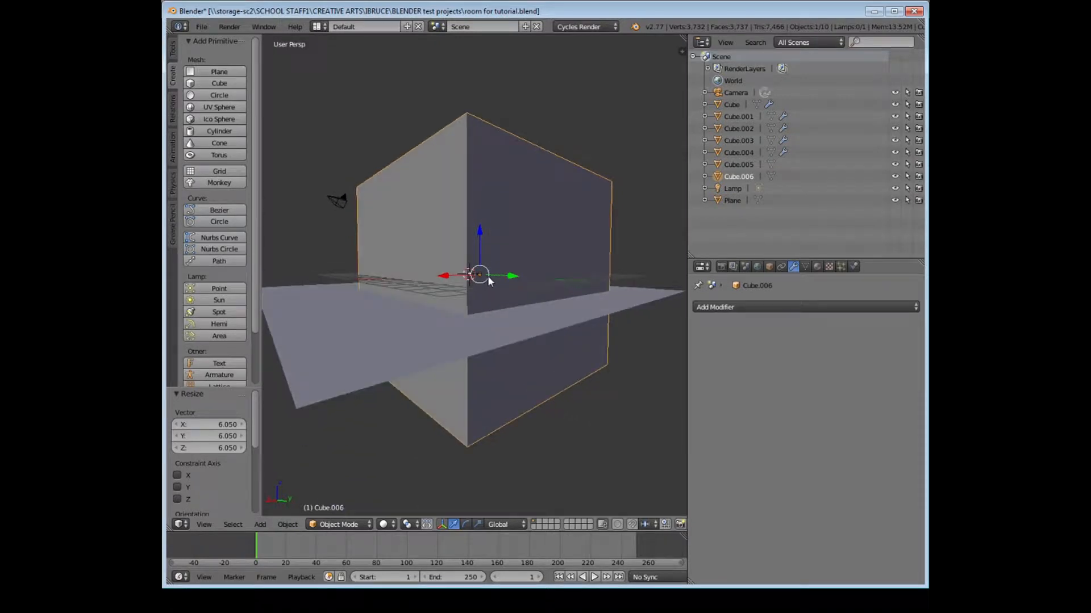
{"action": "key", "text": "s"}
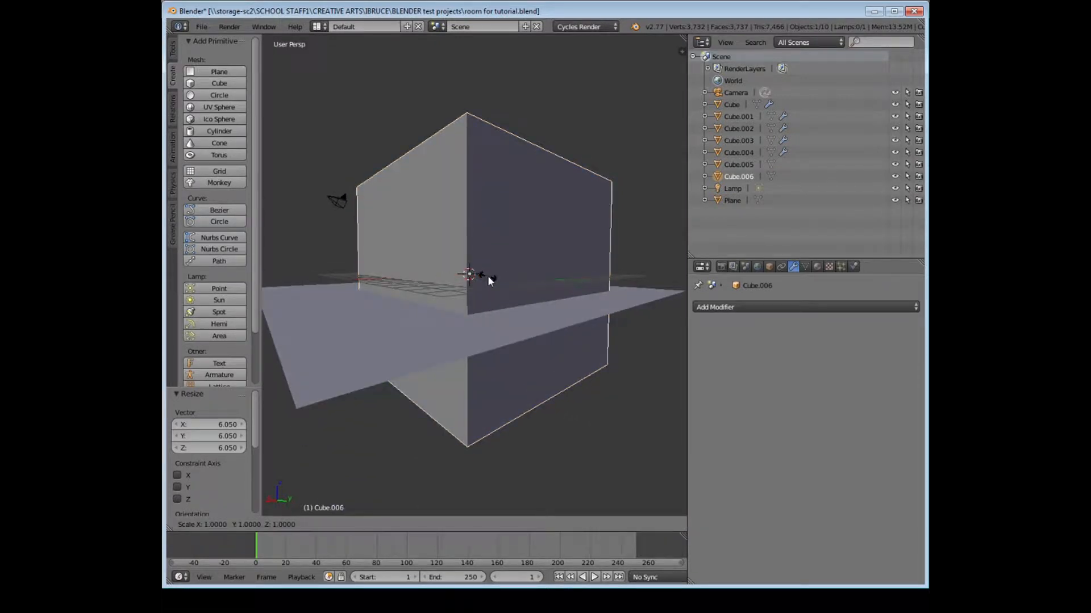
{"action": "key", "text": "z"}
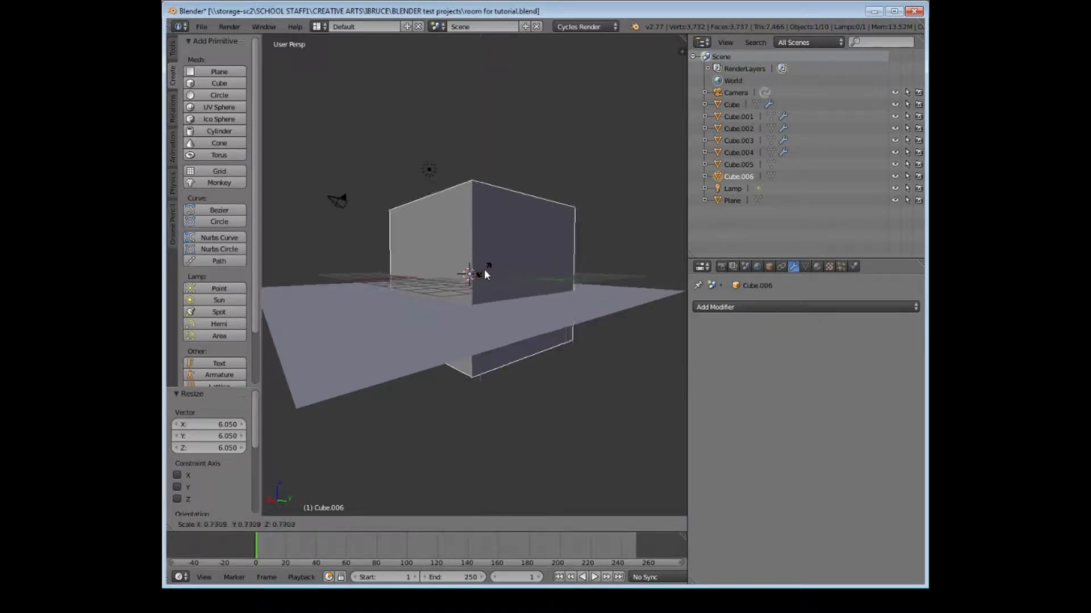
{"action": "left_click", "coordinate": [487, 271]}
Flatten the large box by scaling it to about 0.403 along Z.
{"action": "key", "text": "s"}
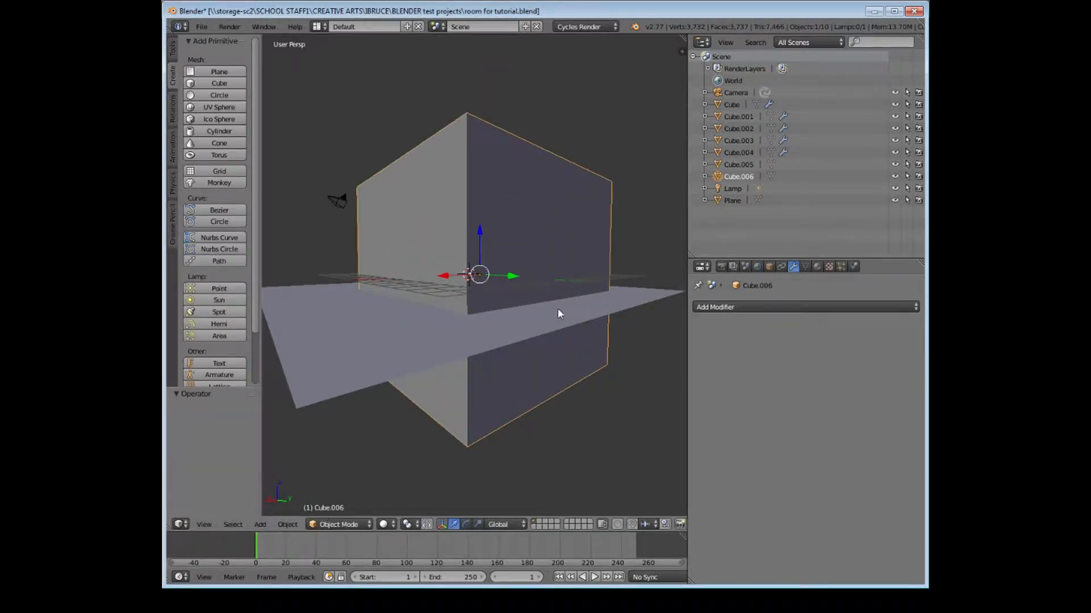
{"action": "key", "text": "z"}
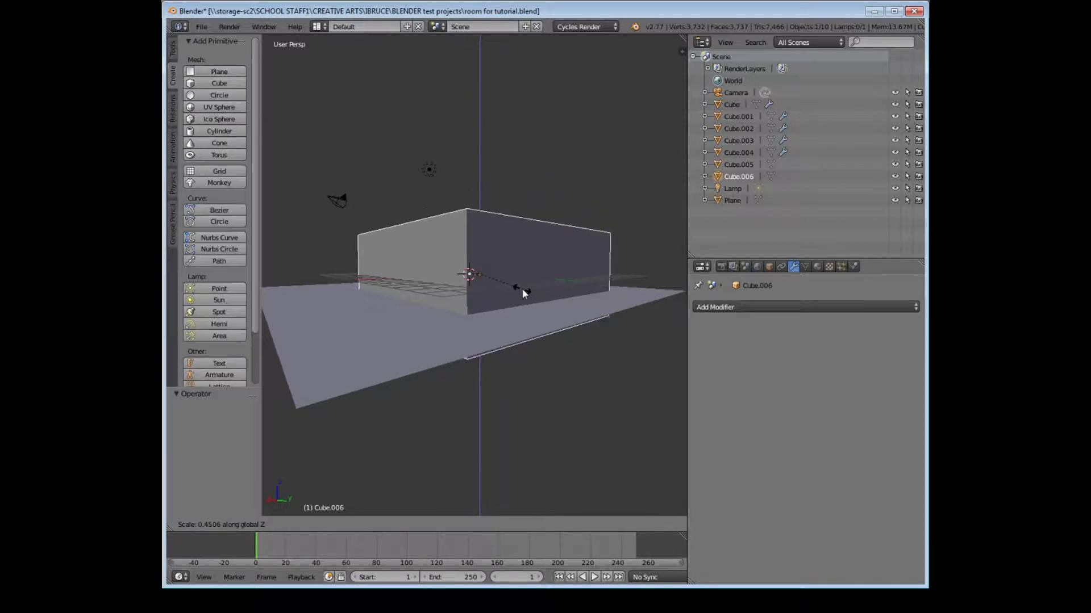
{"action": "left_click", "coordinate": [516, 289]}
Raise the flattened box about 1.282 along Z relative to the floor plane.
{"action": "middle_click_drag", "start_coordinate": [516, 289], "coordinate": [510, 320]}
{"action": "scroll", "coordinate": [510, 318], "scroll_direction": "up", "scroll_amount": 5}
{"action": "scroll", "coordinate": [510, 318], "scroll_direction": "down", "scroll_amount": 5}
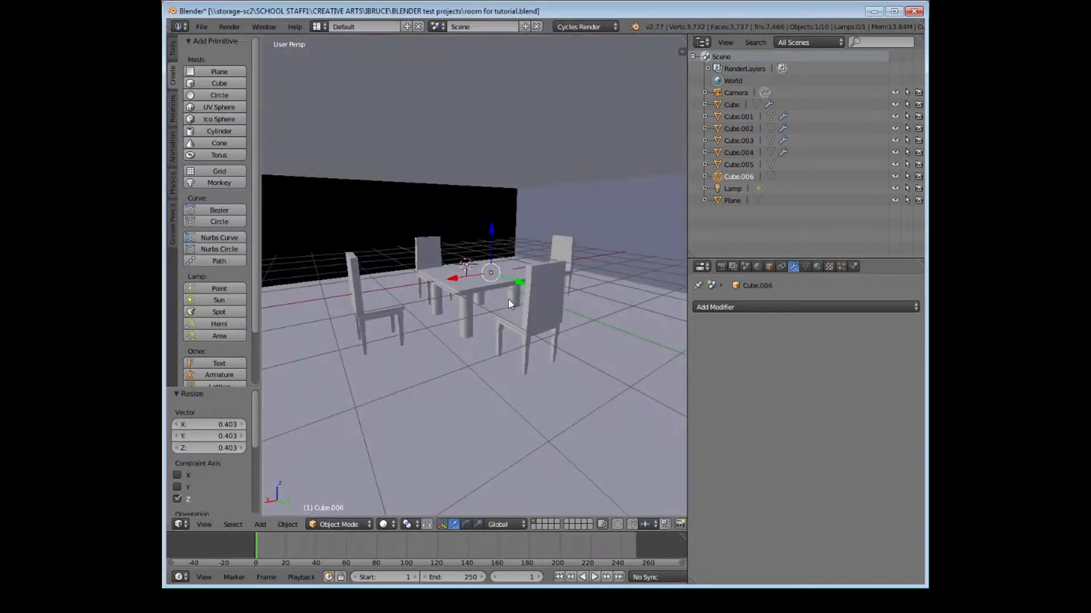
{"action": "left_click_drag", "start_coordinate": [491, 219], "coordinate": [502, 163]}
{"action": "middle_click_drag", "start_coordinate": [503, 163], "coordinate": [472, 284]}
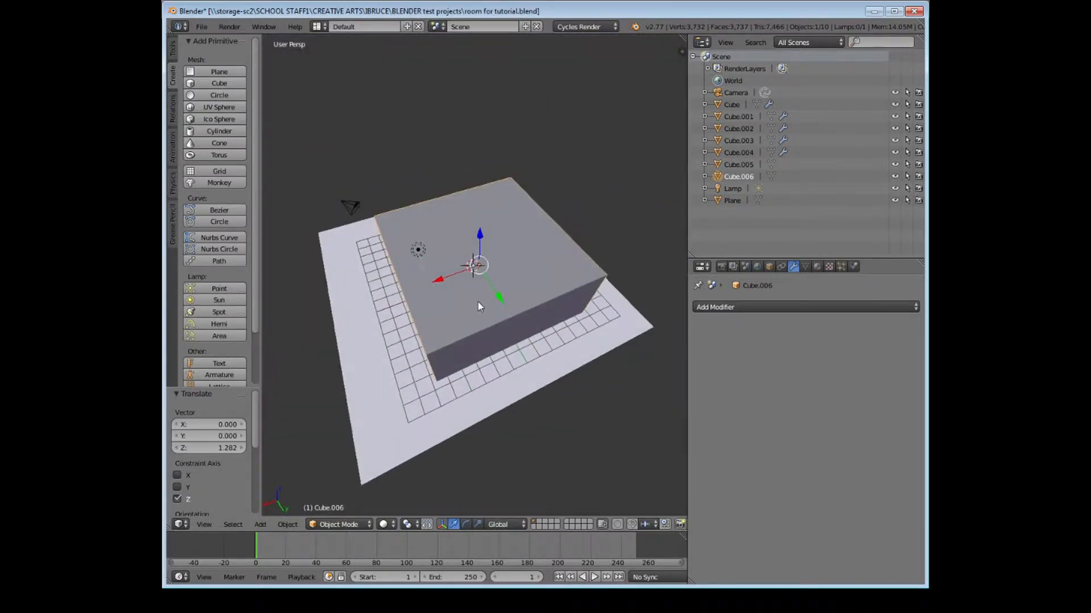
Enter Edit Mode on the box and delete its top face.
{"action": "left_click", "coordinate": [352, 522]}
{"action": "left_click", "coordinate": [347, 496]}
{"action": "middle_click_drag", "start_coordinate": [432, 393], "coordinate": [457, 373]}
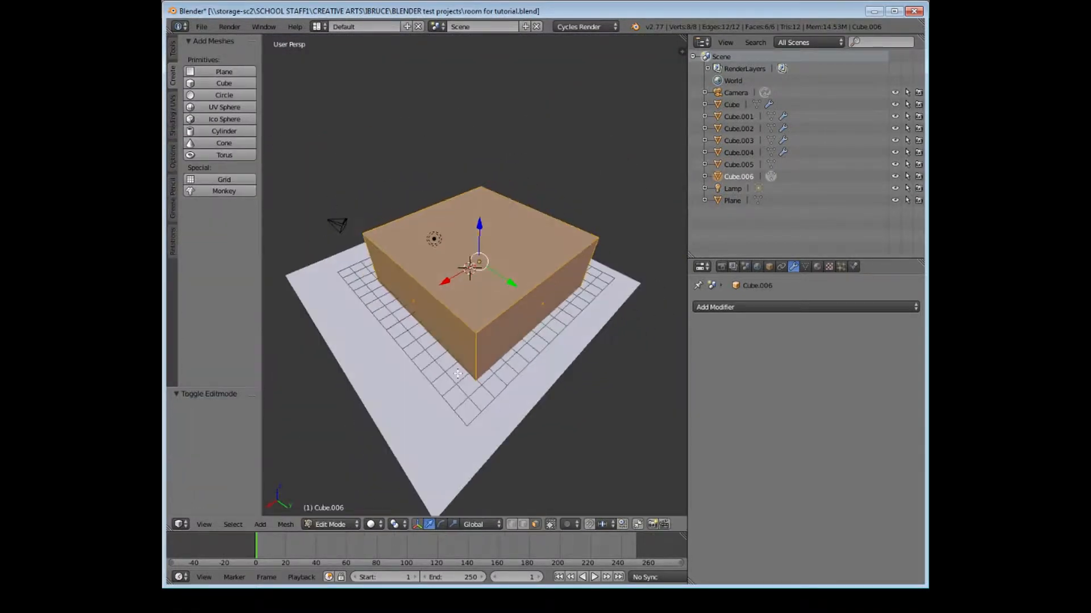
{"action": "right_click", "coordinate": [457, 303]}
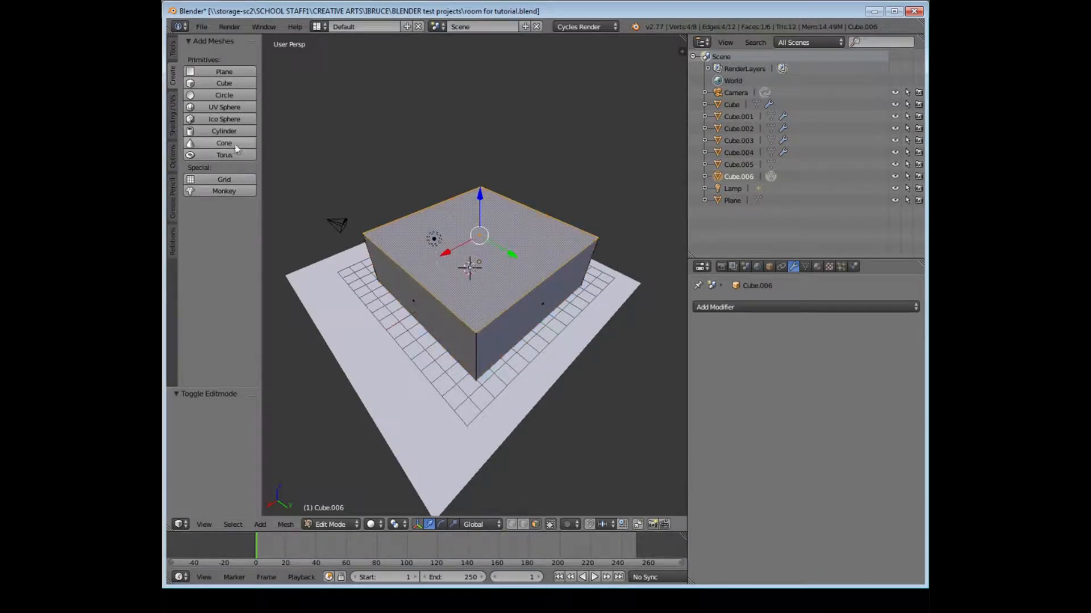
{"action": "left_click", "coordinate": [173, 54]}
{"action": "scroll", "coordinate": [213, 319], "scroll_direction": "down", "scroll_amount": 3}
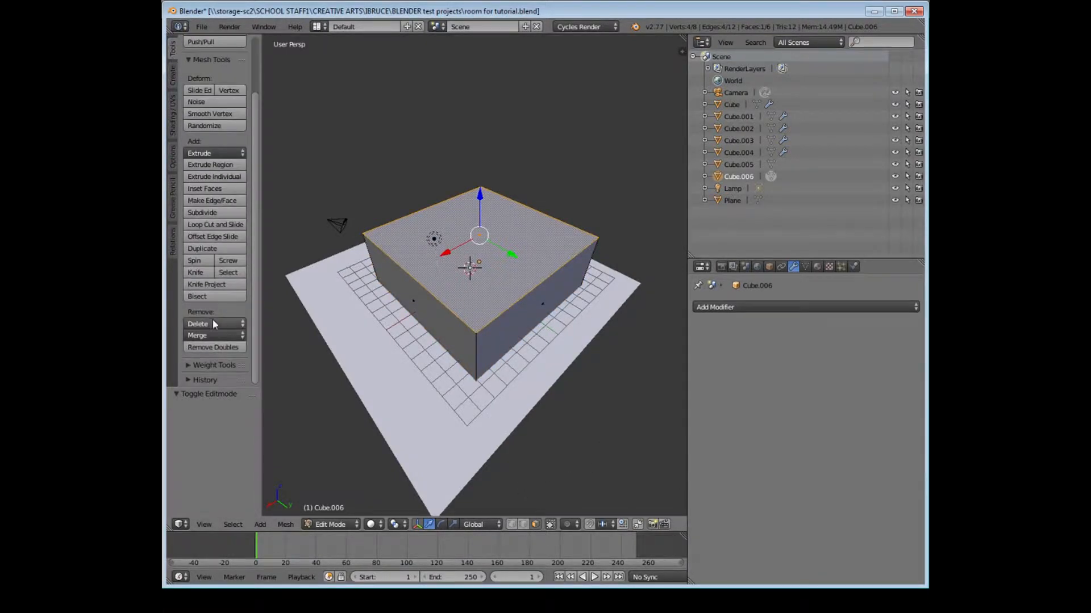
{"action": "left_click", "coordinate": [216, 324]}
{"action": "left_click", "coordinate": [206, 324]}
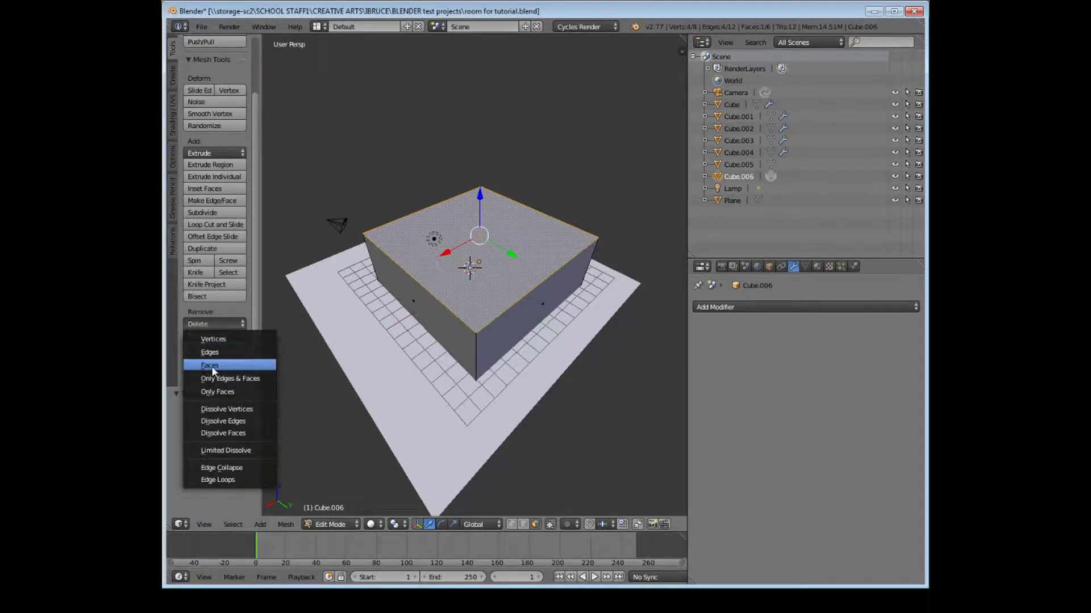
{"action": "left_click", "coordinate": [222, 368]}
Delete the box's bottom face, leaving only the four walls.
{"action": "middle_click_drag", "start_coordinate": [460, 308], "coordinate": [397, 261]}
{"action": "scroll", "coordinate": [436, 312], "scroll_direction": "up", "scroll_amount": 4}
{"action": "scroll", "coordinate": [487, 334], "scroll_direction": "up", "scroll_amount": 3}
{"action": "scroll", "coordinate": [571, 307], "scroll_direction": "down", "scroll_amount": 5}
{"action": "right_click", "coordinate": [451, 256]}
{"action": "left_click", "coordinate": [215, 326]}
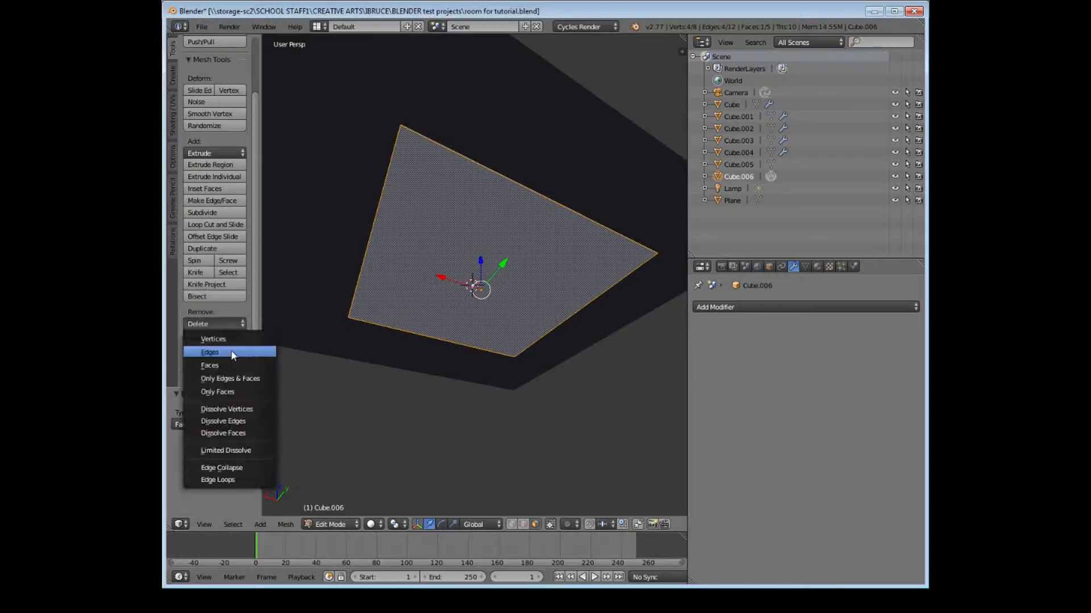
{"action": "left_click", "coordinate": [234, 364]}
Extrude all four walls as a region along vertex normals with an offset of about -0.064 to thicken them.
{"action": "middle_click_drag", "start_coordinate": [438, 222], "coordinate": [342, 234]}
{"action": "key", "text": "a"}
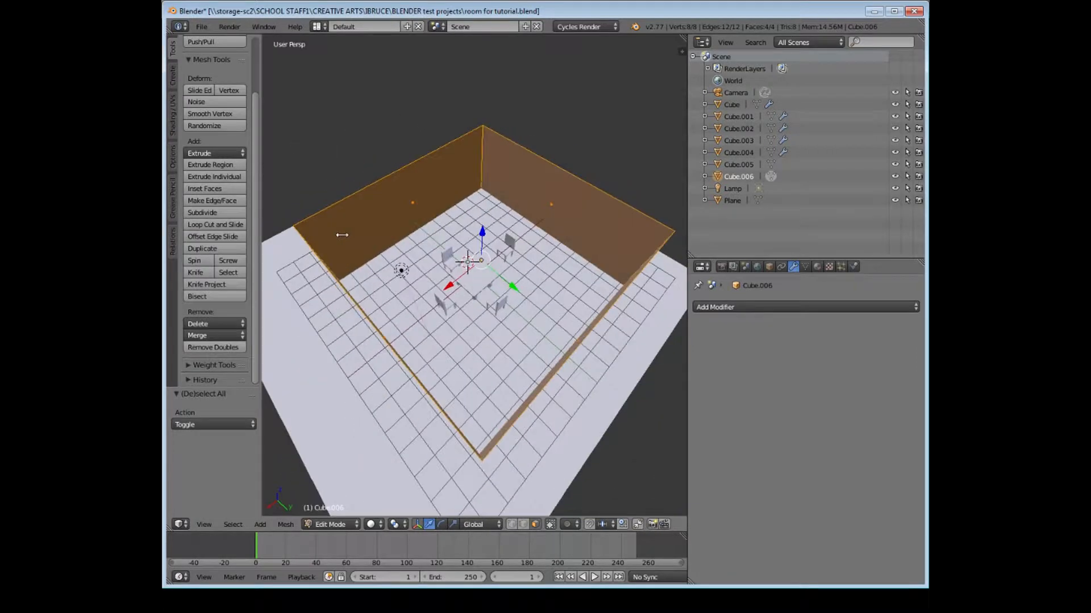
{"action": "middle_click_drag", "start_coordinate": [397, 341], "coordinate": [494, 298]}
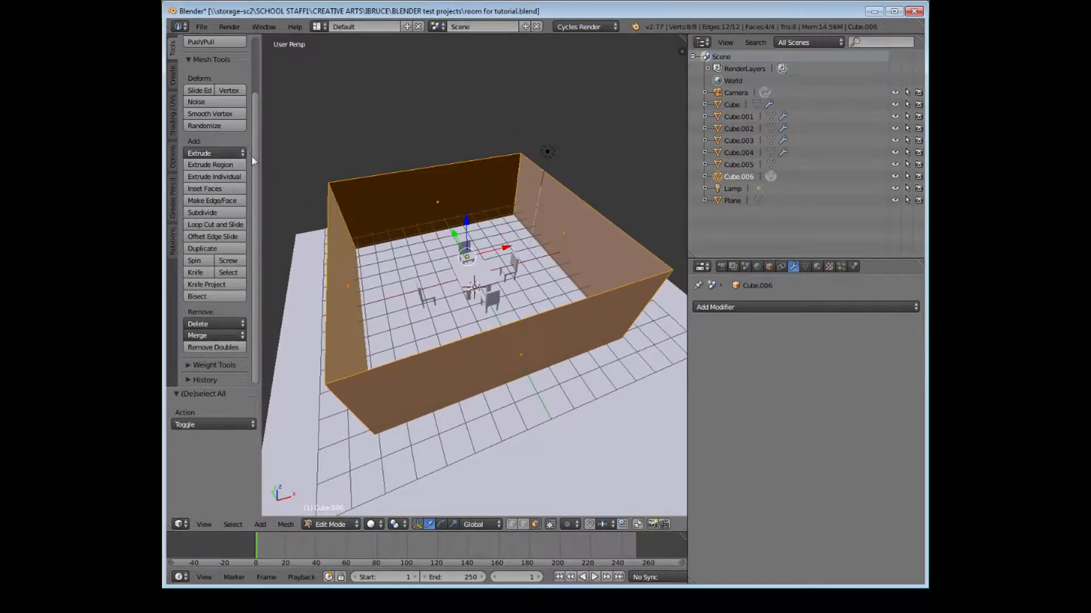
{"action": "middle_click_drag", "start_coordinate": [373, 235], "coordinate": [330, 204]}
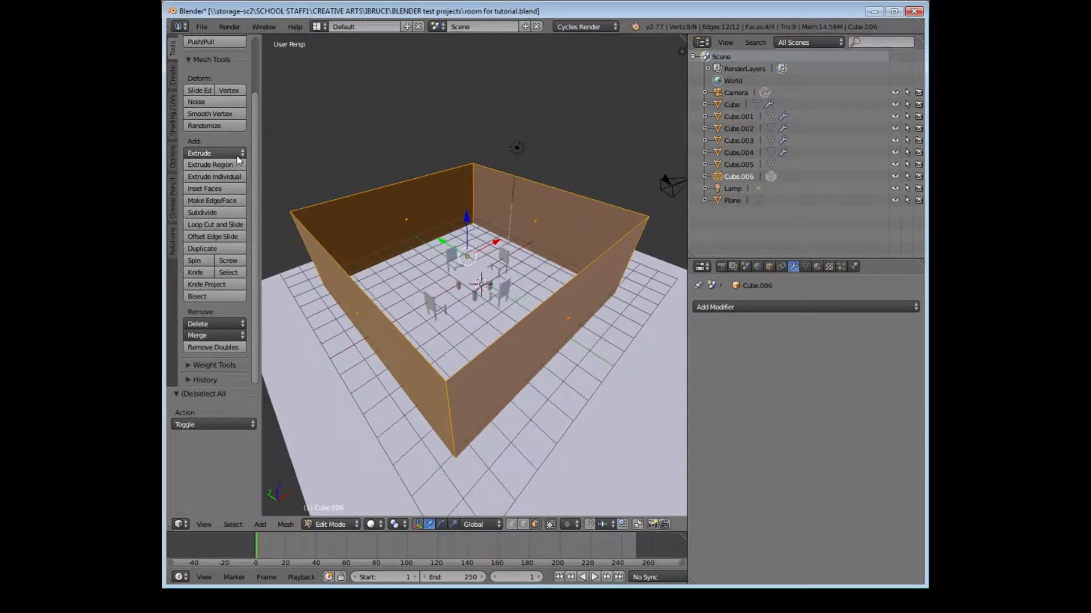
{"action": "left_click", "coordinate": [237, 155]}
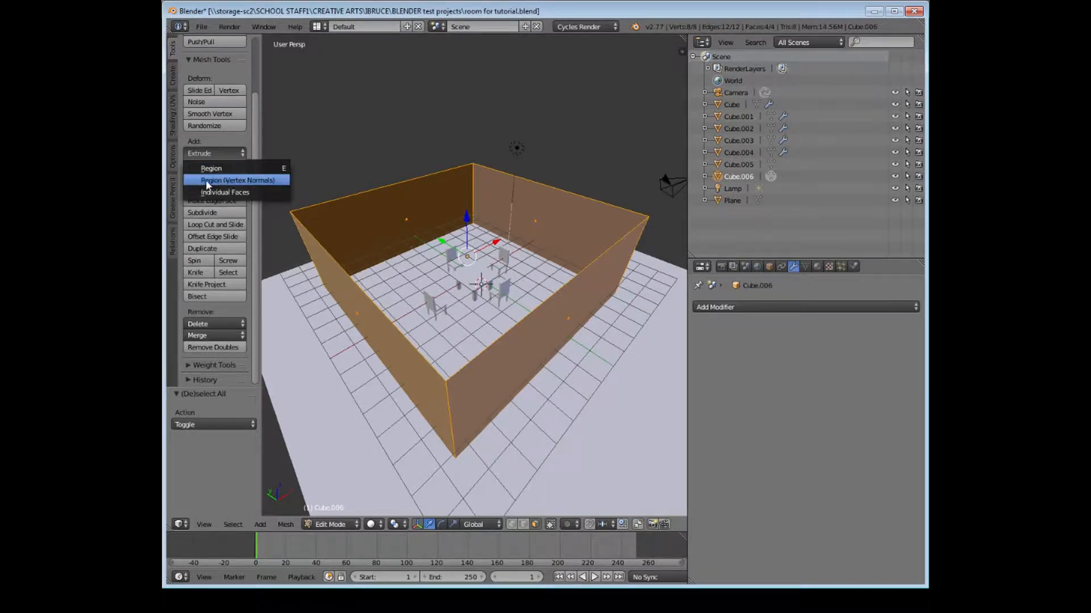
{"action": "left_click", "coordinate": [270, 182]}
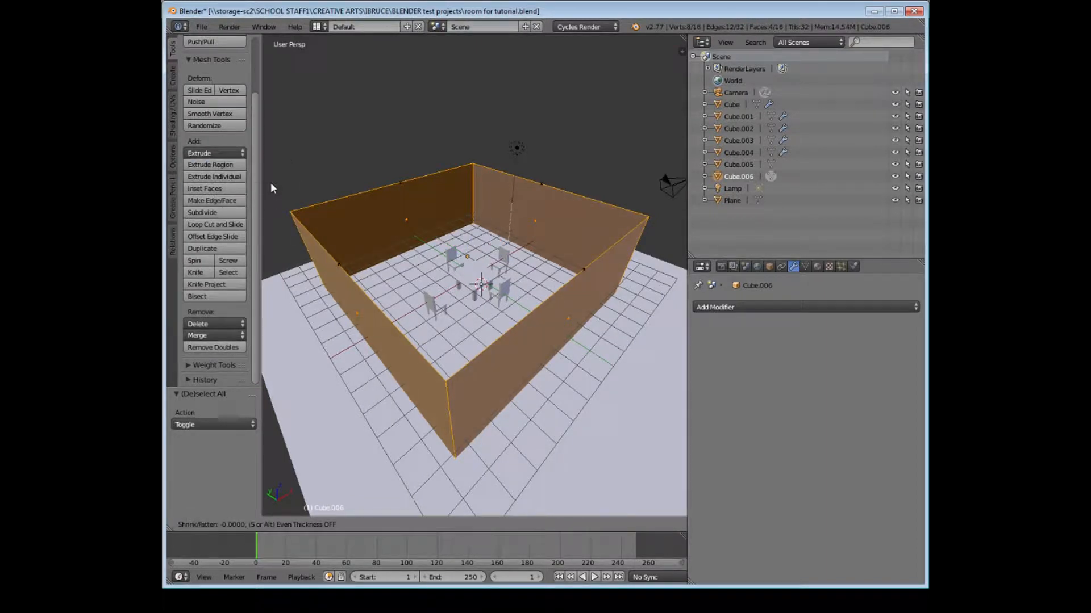
{"action": "left_click", "coordinate": [265, 184]}
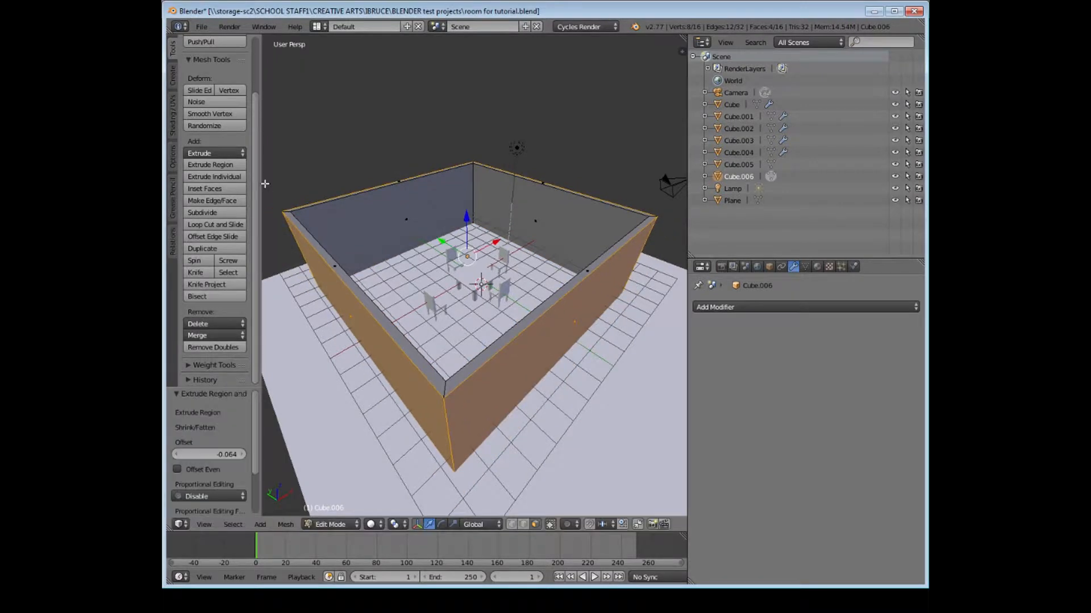
Inspect the thickened walls from inside the room and return to Object Mode.
{"action": "middle_click_drag", "start_coordinate": [264, 183], "coordinate": [414, 187]}
{"action": "scroll", "coordinate": [414, 187], "scroll_direction": "up", "scroll_amount": 6}
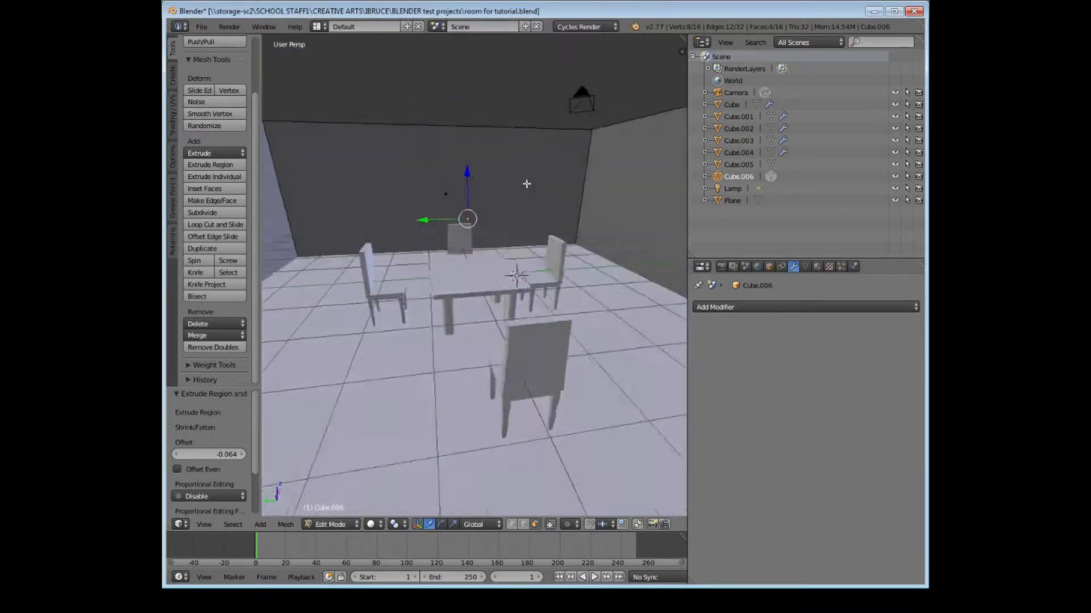
{"action": "middle_click_drag", "start_coordinate": [527, 184], "coordinate": [392, 213]}
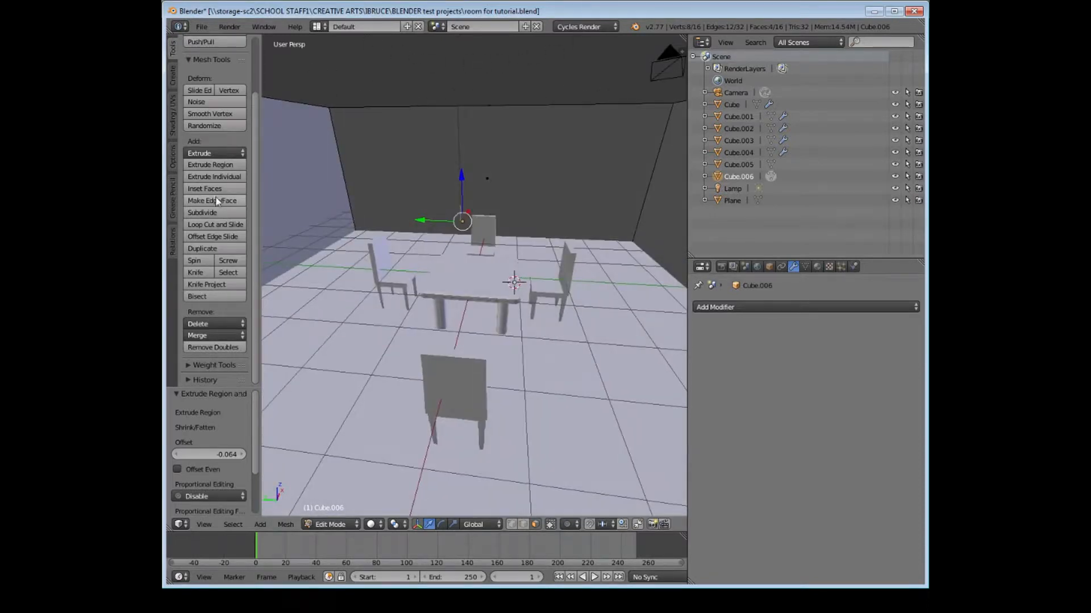
{"action": "left_click", "coordinate": [350, 525]}
{"action": "left_click", "coordinate": [348, 509]}
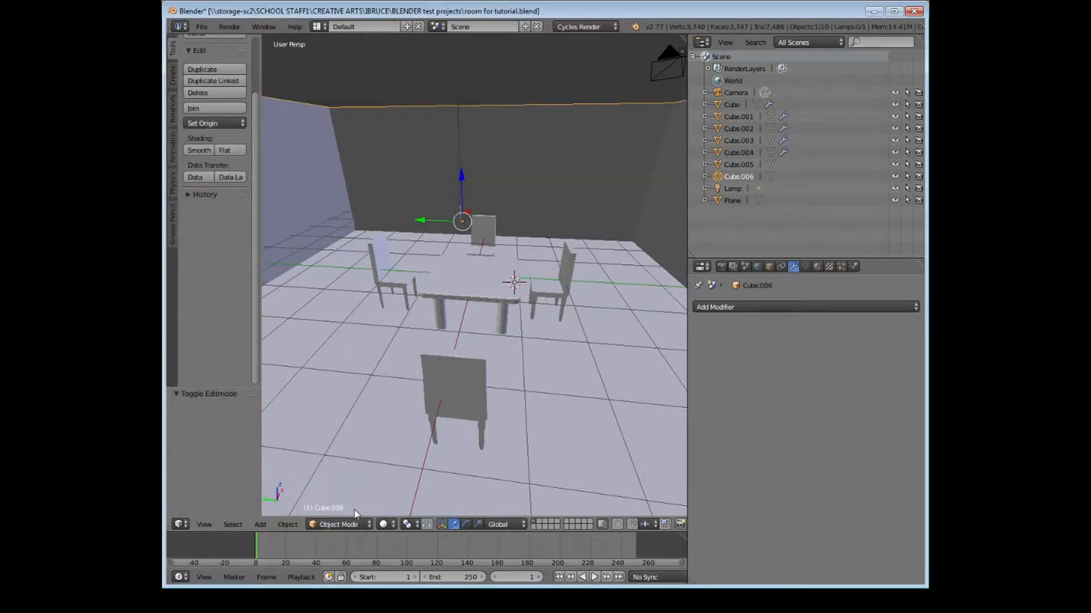
Add a second cube inside the walled room.
{"action": "middle_click_drag", "start_coordinate": [448, 364], "coordinate": [395, 318]}
{"action": "scroll", "coordinate": [221, 141], "scroll_direction": "up", "scroll_amount": 3}
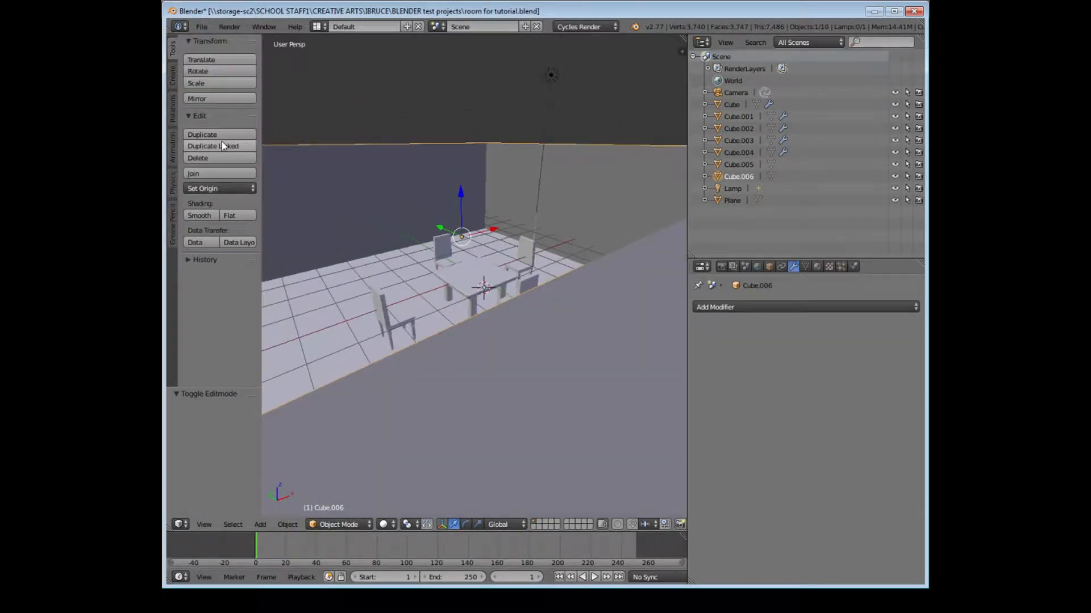
{"action": "left_click", "coordinate": [172, 78]}
{"action": "middle_click_drag", "start_coordinate": [370, 137], "coordinate": [330, 170]}
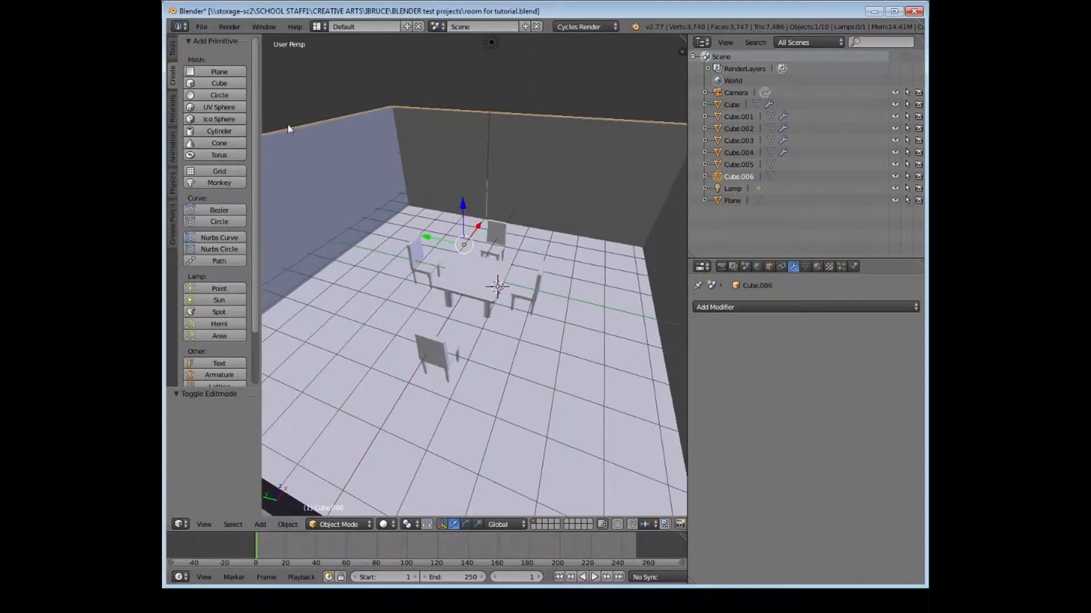
{"action": "left_click", "coordinate": [220, 84]}
{"action": "middle_click_drag", "start_coordinate": [500, 280], "coordinate": [530, 255]}
{"action": "scroll", "coordinate": [542, 281], "scroll_direction": "up", "scroll_amount": 5}
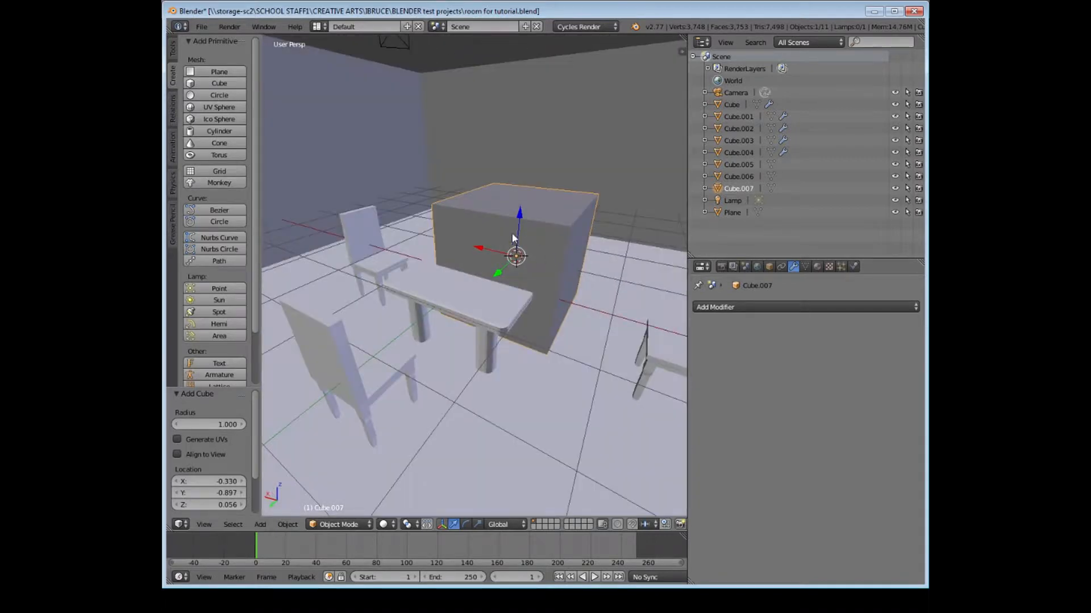
{"action": "scroll", "coordinate": [513, 237], "scroll_direction": "down", "scroll_amount": 5}
Move the new cube along X into the nearby wall and raise it about 1.581 along Z.
{"action": "key", "text": "g"}
{"action": "key", "text": "x"}
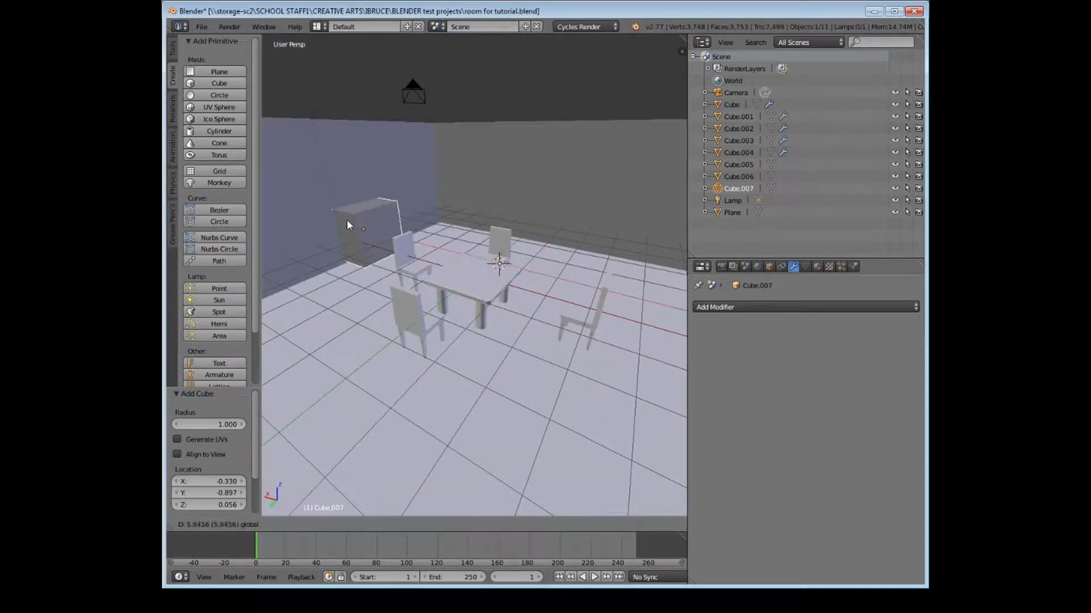
{"action": "left_click", "coordinate": [334, 213]}
{"action": "key", "text": "g"}
{"action": "key", "text": "z"}
{"action": "left_click", "coordinate": [336, 163]}
Scale the block in the wall along Y and by about 0.611 along Z into a wide, low window shape.
{"action": "mouse_move", "coordinate": [335, 163]}
{"action": "middle_mouse_down"}
{"action": "mouse_move", "coordinate": [394, 176]}
{"action": "mouse_move", "coordinate": [334, 179]}
{"action": "middle_mouse_up"}
{"action": "left_click", "coordinate": [478, 525]}
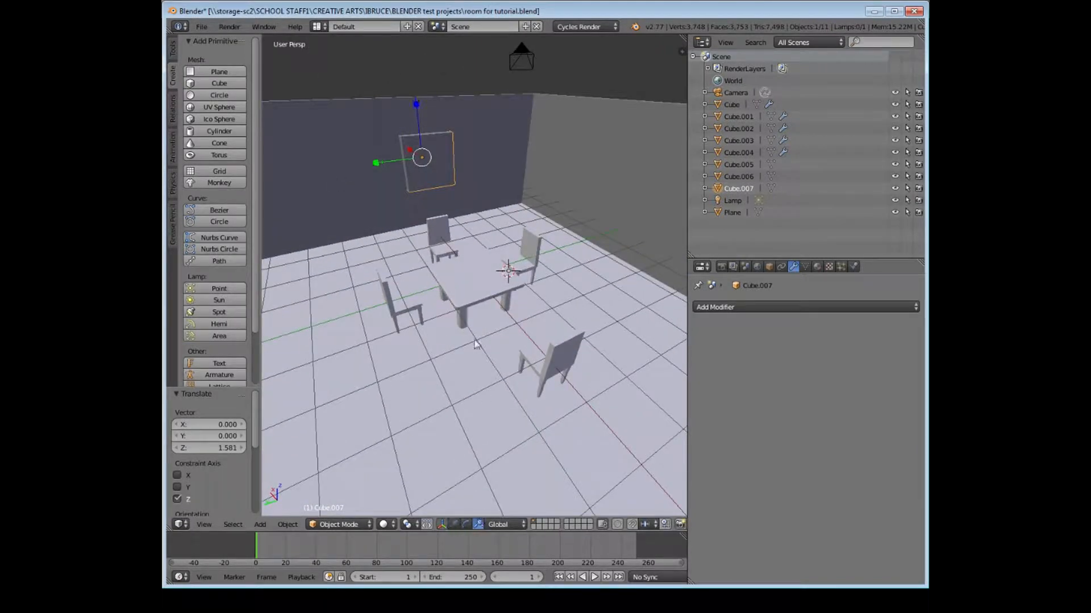
{"action": "left_click_drag", "start_coordinate": [380, 165], "coordinate": [402, 157]}
{"action": "left_click_drag", "start_coordinate": [415, 110], "coordinate": [410, 77]}
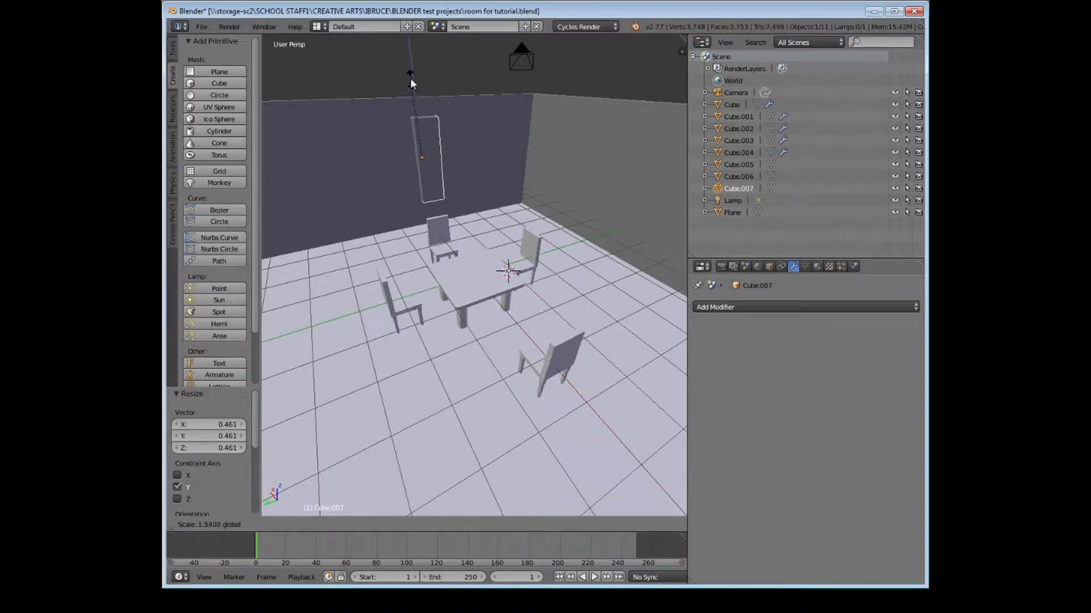
{"action": "middle_click_drag", "start_coordinate": [410, 78], "coordinate": [410, 104]}
{"action": "left_click_drag", "start_coordinate": [387, 169], "coordinate": [448, 145]}
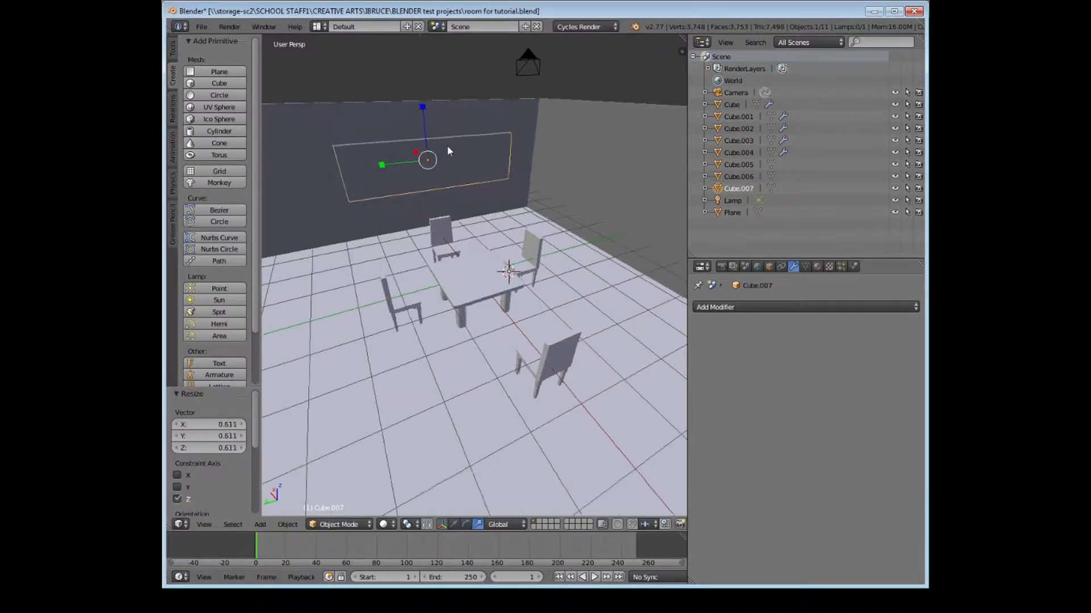
Move the window-shaped block about 0.59 along X through the wall and about -0.796 along Y.
{"action": "middle_click_drag", "start_coordinate": [447, 145], "coordinate": [458, 500]}
{"action": "left_click", "coordinate": [455, 524]}
{"action": "middle_click_drag", "start_coordinate": [493, 302], "coordinate": [450, 189]}
{"action": "left_click_drag", "start_coordinate": [455, 189], "coordinate": [429, 202]}
{"action": "middle_click_drag", "start_coordinate": [500, 234], "coordinate": [476, 210]}
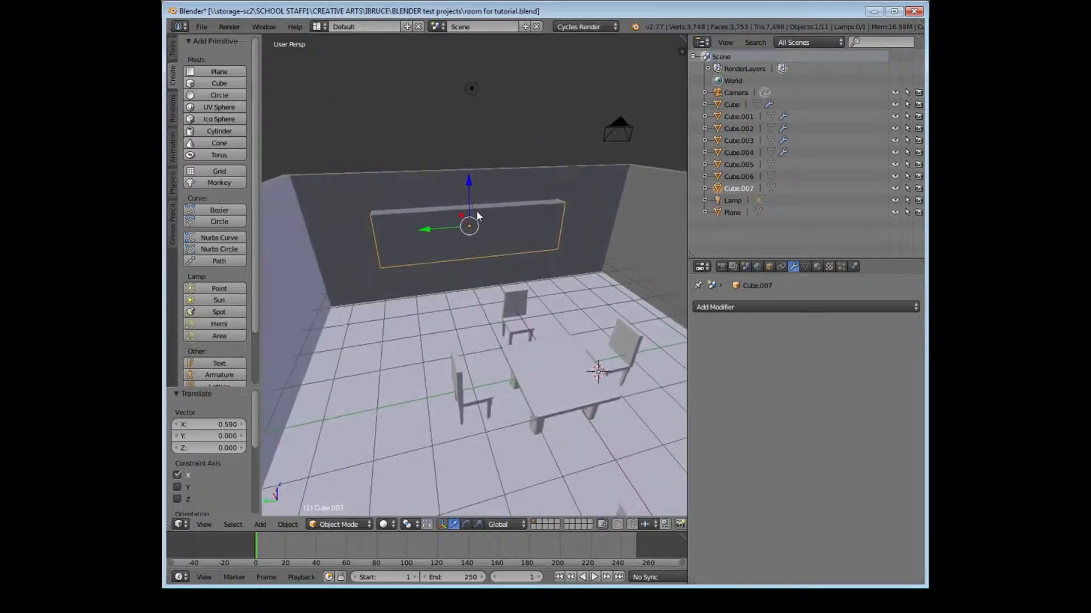
{"action": "scroll", "coordinate": [476, 210], "scroll_direction": "up", "scroll_amount": 1}
{"action": "left_click_drag", "start_coordinate": [459, 219], "coordinate": [492, 219]}
{"action": "middle_click_drag", "start_coordinate": [492, 219], "coordinate": [459, 234]}
Add a Boolean modifier to the room walls.
{"action": "right_click", "coordinate": [496, 184]}
{"action": "scroll", "coordinate": [500, 234], "scroll_direction": "down", "scroll_amount": 4}
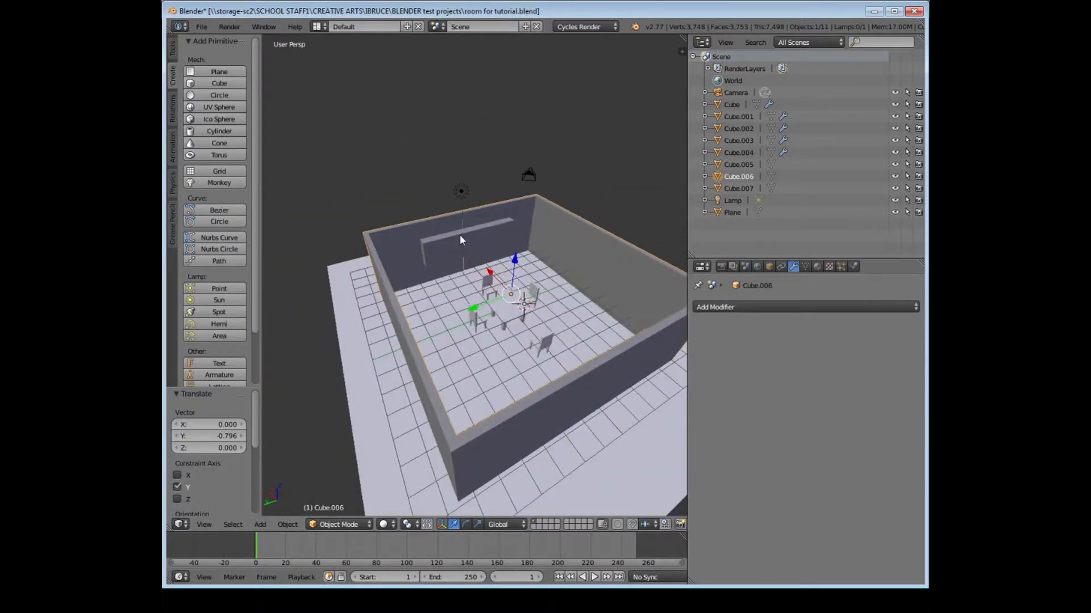
{"action": "scroll", "coordinate": [459, 234], "scroll_direction": "up", "scroll_amount": 5}
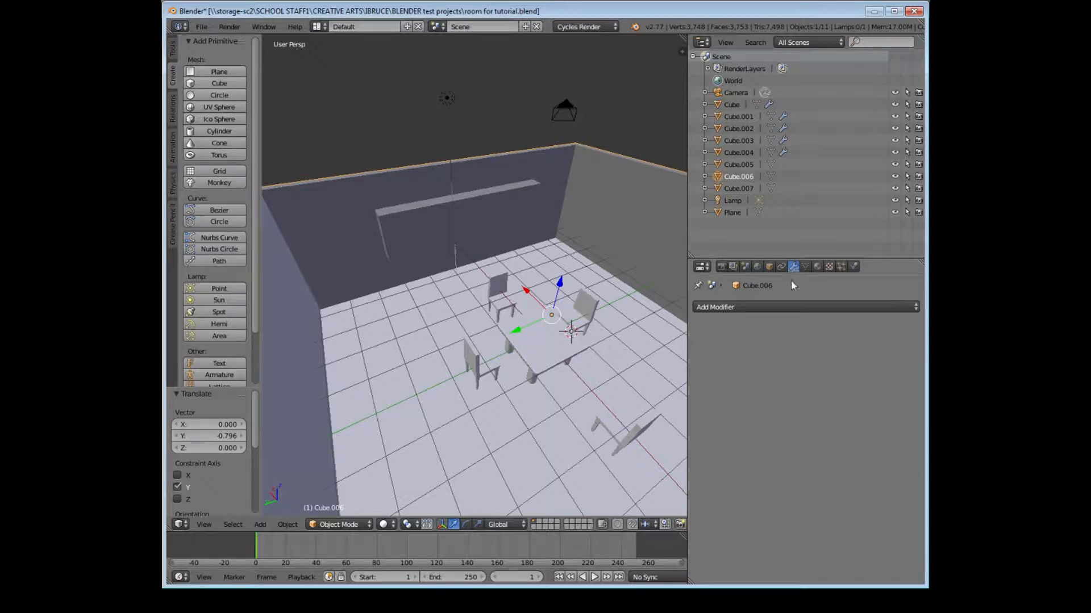
{"action": "left_click", "coordinate": [773, 307]}
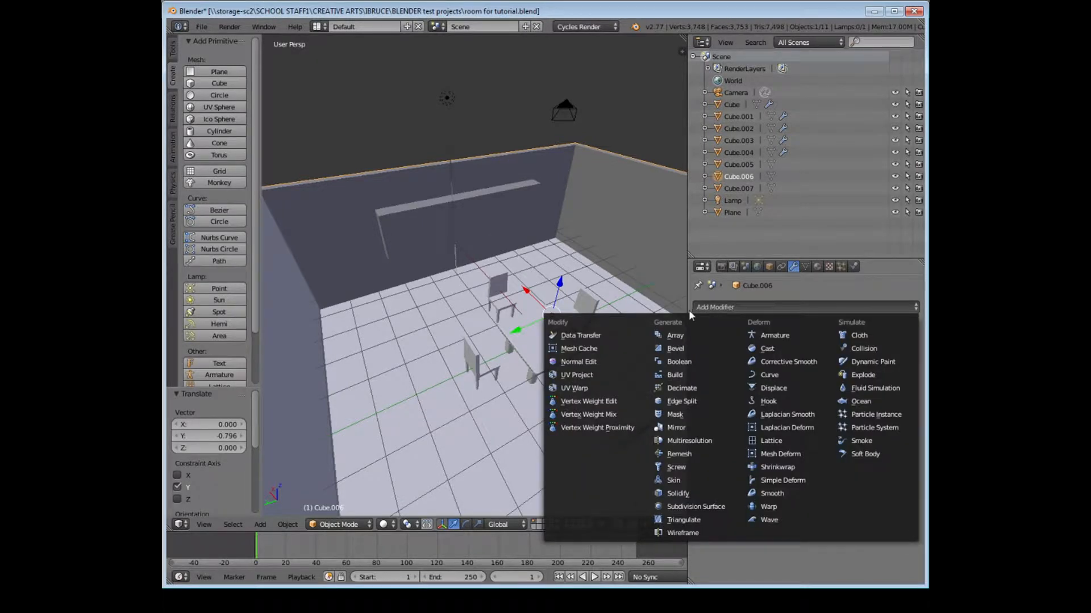
{"action": "left_click", "coordinate": [681, 363]}
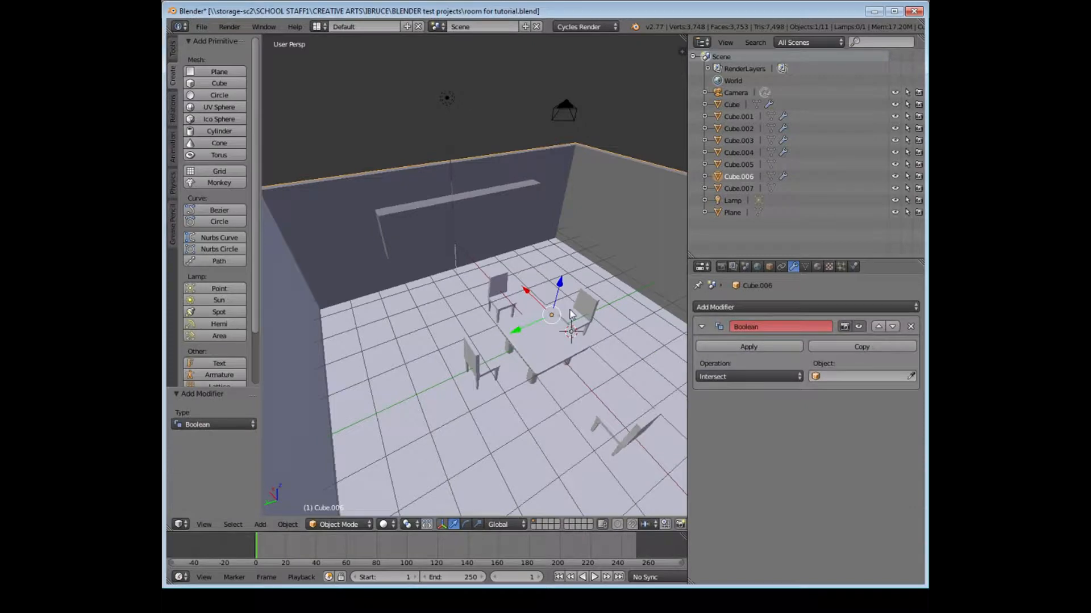
Set the walls' Boolean operation to Difference with Cube.007 as the object and apply the modifier.
{"action": "middle_click_drag", "start_coordinate": [571, 314], "coordinate": [534, 299]}
{"action": "scroll", "coordinate": [574, 307], "scroll_direction": "up", "scroll_amount": 5}
{"action": "scroll", "coordinate": [532, 295], "scroll_direction": "down", "scroll_amount": 3}
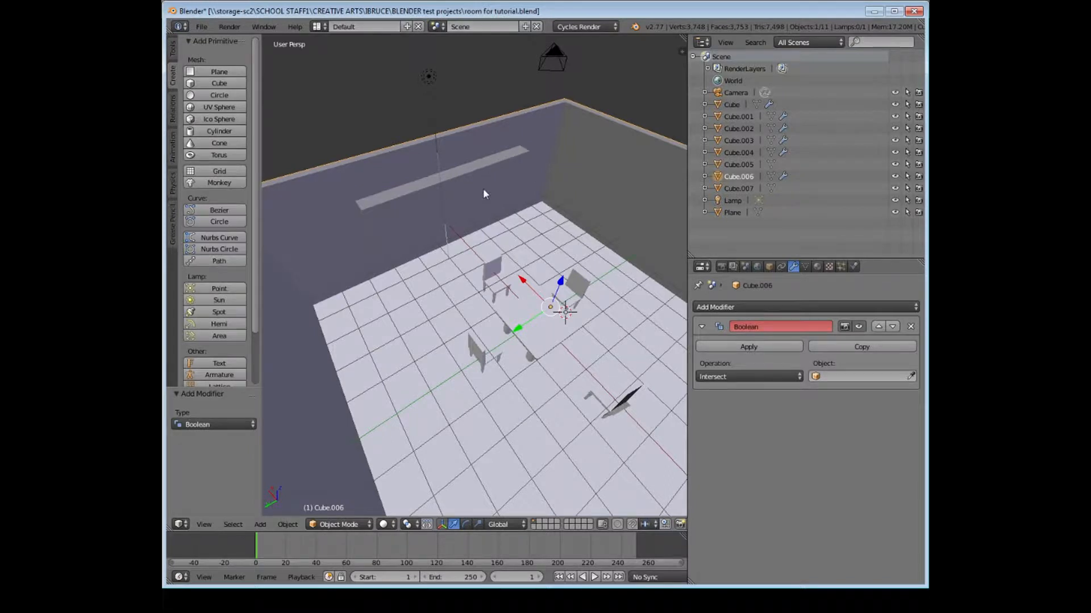
{"action": "middle_click_drag", "start_coordinate": [483, 192], "coordinate": [551, 200]}
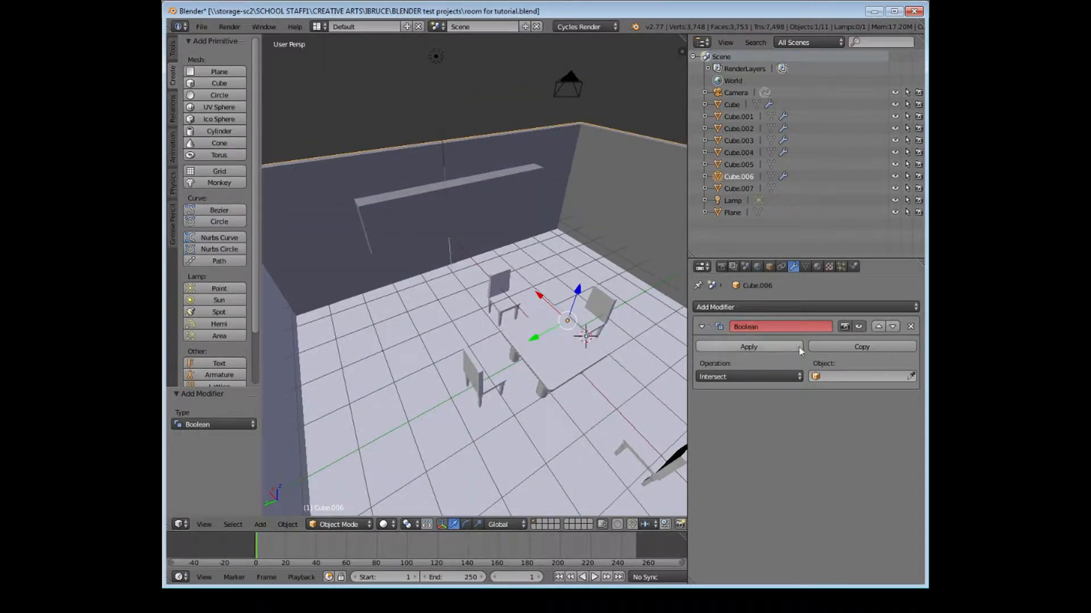
{"action": "left_click", "coordinate": [728, 376]}
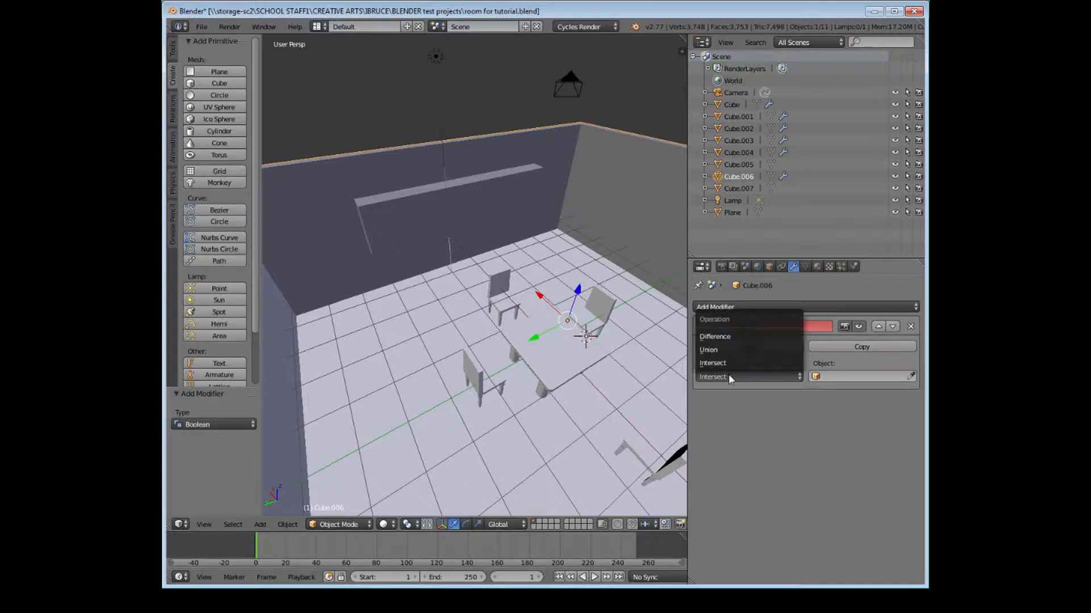
{"action": "left_click", "coordinate": [722, 338]}
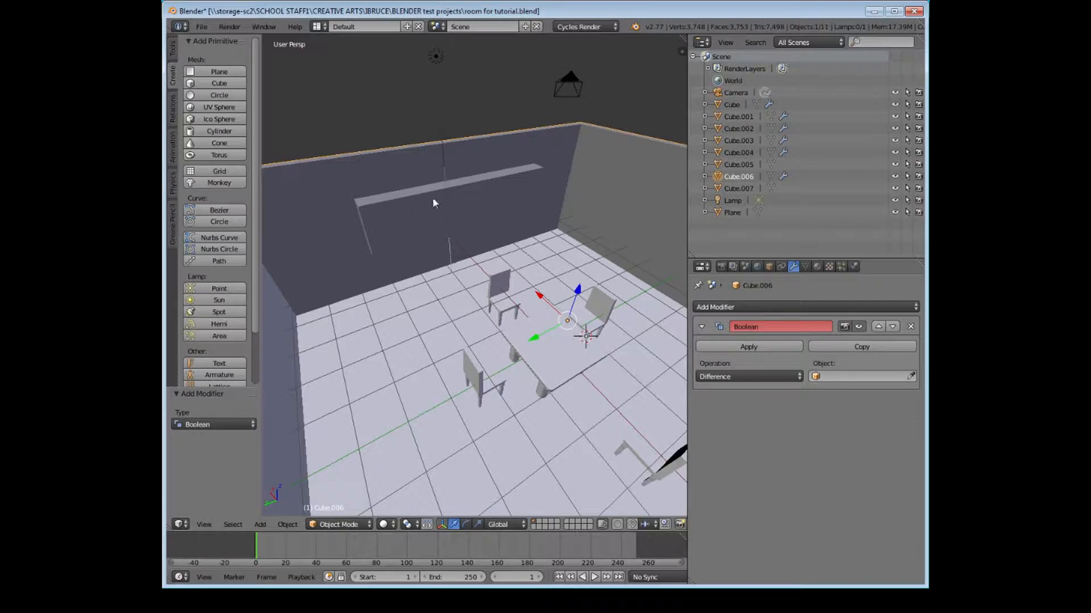
{"action": "left_click", "coordinate": [824, 379]}
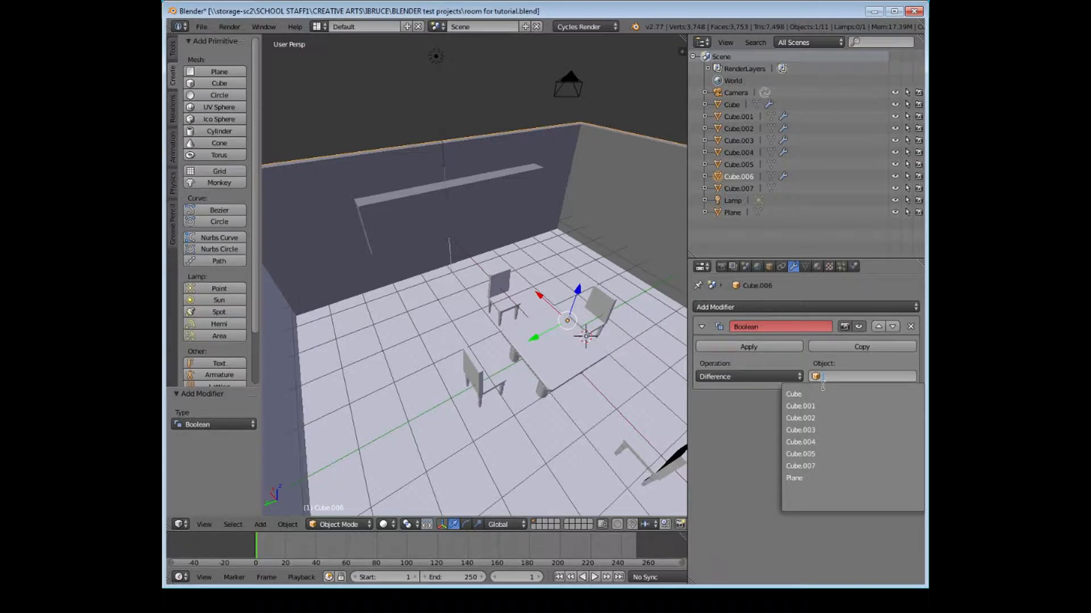
{"action": "left_click", "coordinate": [818, 470]}
{"action": "middle_click_drag", "start_coordinate": [546, 272], "coordinate": [475, 235]}
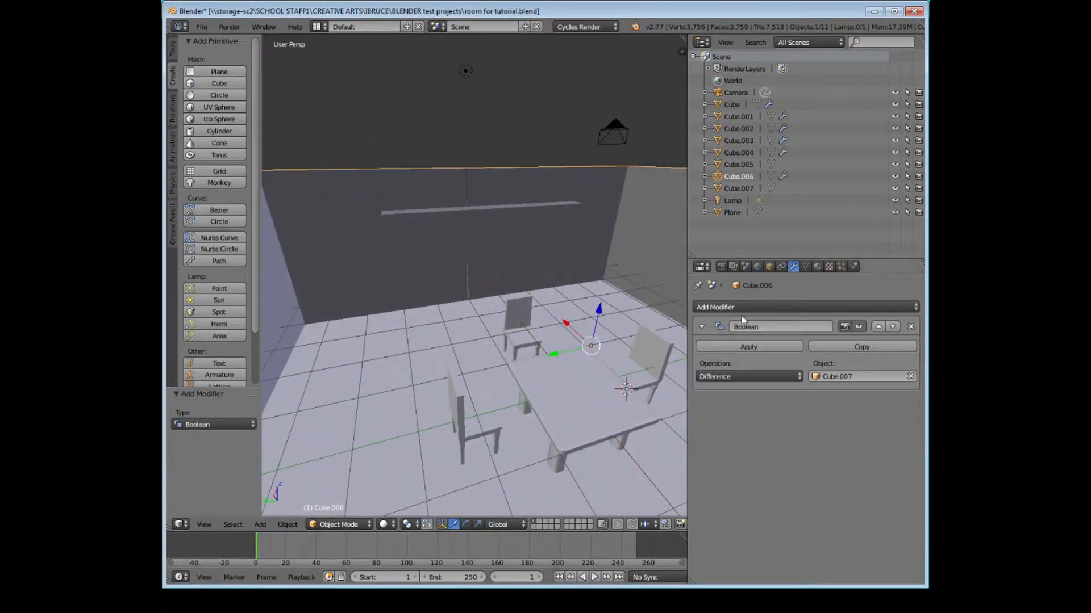
{"action": "left_click", "coordinate": [748, 347]}
Move the cutting block about -7.322 along X out of the wall and hide it.
{"action": "middle_click_drag", "start_coordinate": [618, 301], "coordinate": [535, 298]}
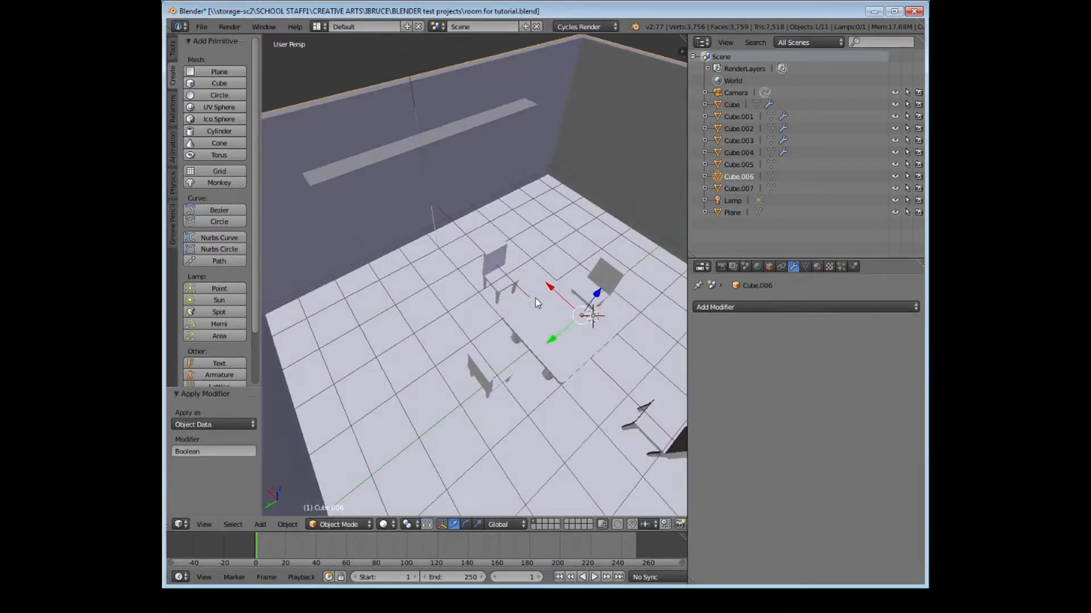
{"action": "right_click", "coordinate": [424, 157]}
{"action": "right_click", "coordinate": [428, 153]}
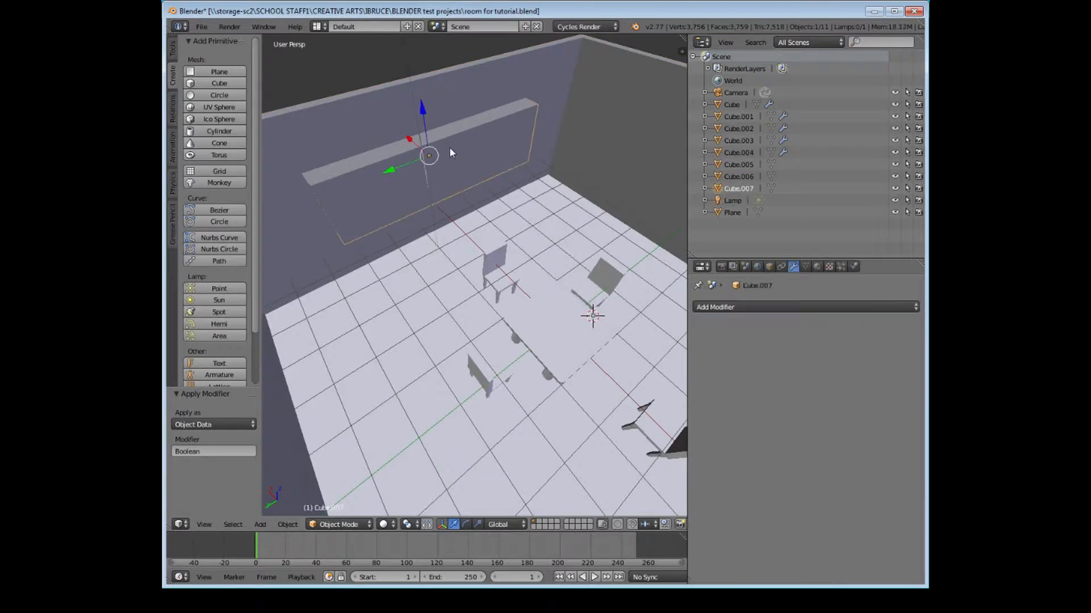
{"action": "middle_click_drag", "start_coordinate": [427, 154], "coordinate": [445, 202]}
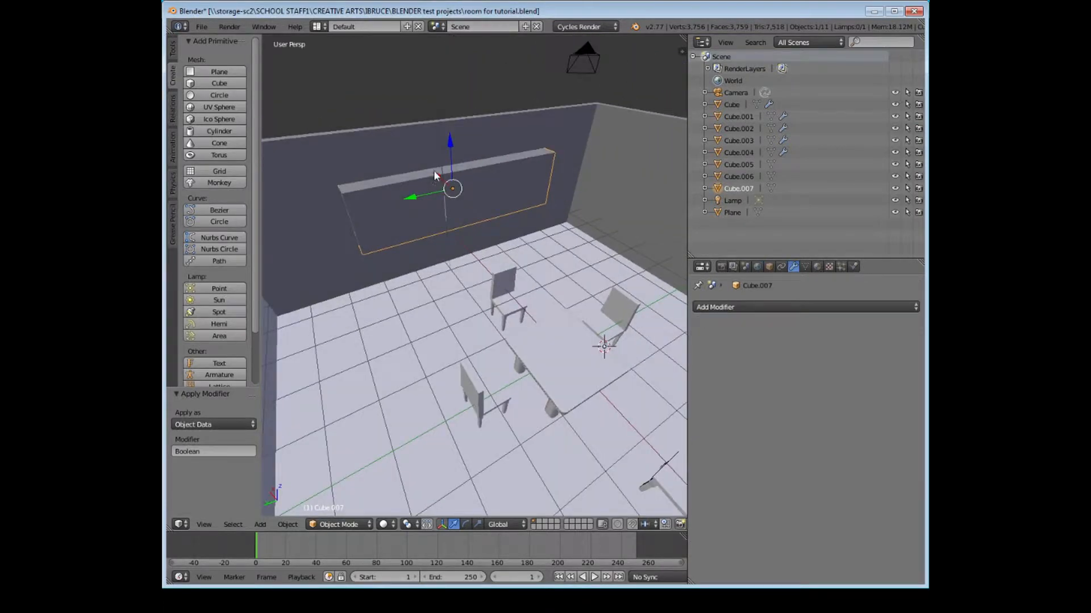
{"action": "left_click_drag", "start_coordinate": [434, 169], "coordinate": [607, 351]}
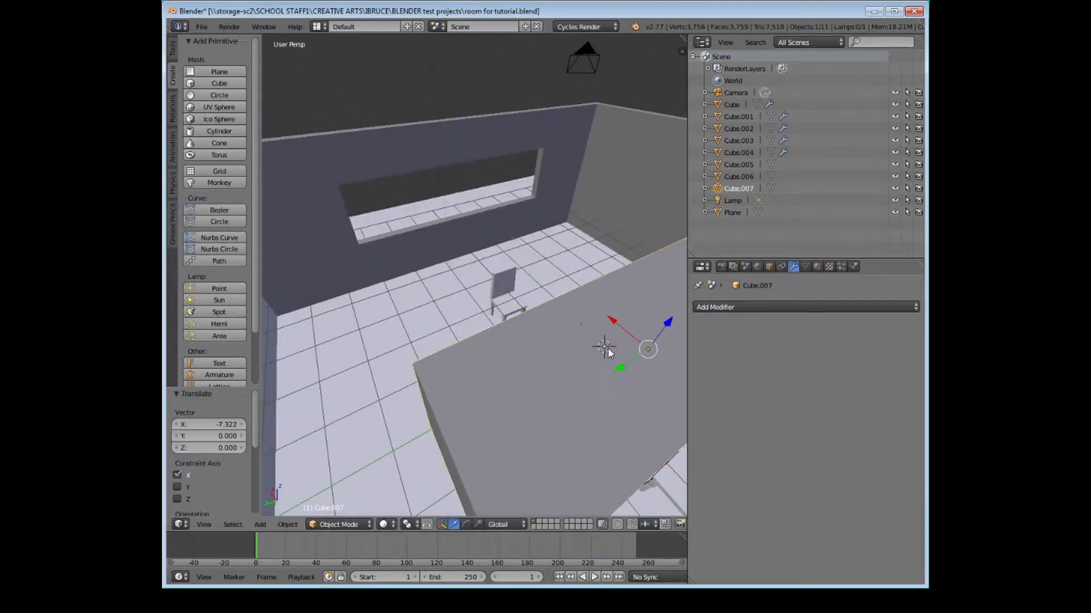
{"action": "middle_click_drag", "start_coordinate": [608, 352], "coordinate": [472, 287]}
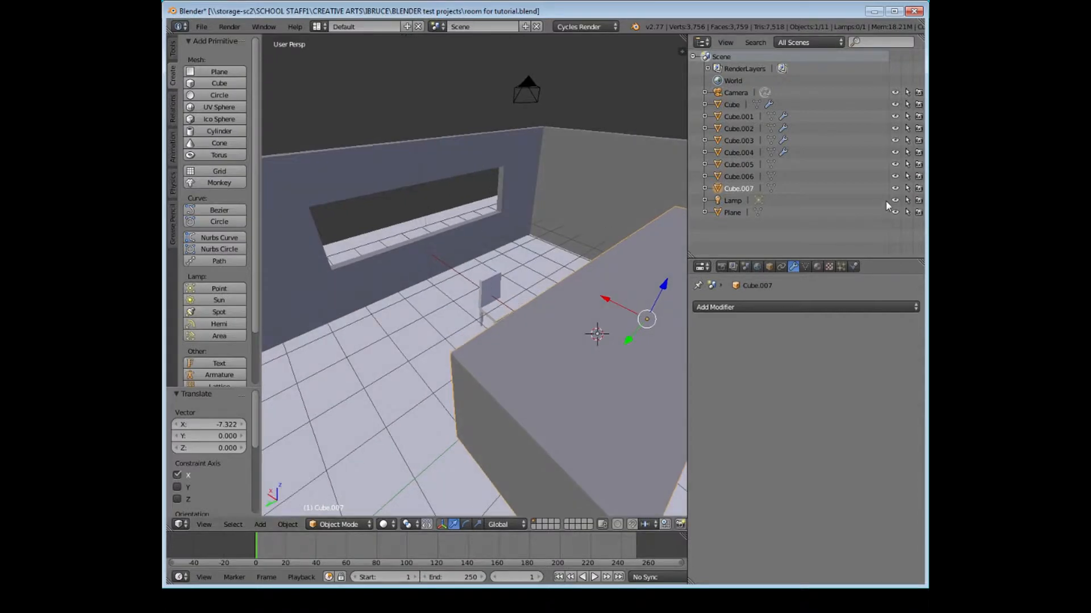
{"action": "left_click", "coordinate": [895, 188]}
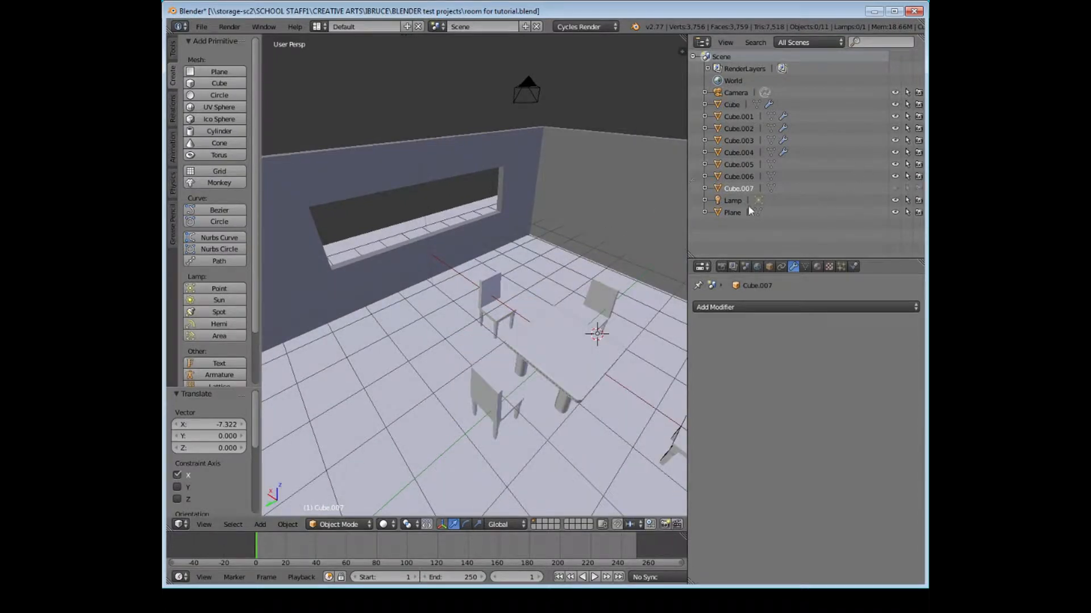
Examine the window opening up close and from inside and outside the room, using the viewport shading options.
{"action": "middle_click_drag", "start_coordinate": [654, 204], "coordinate": [514, 267]}
{"action": "scroll", "coordinate": [527, 318], "scroll_direction": "up", "scroll_amount": 4}
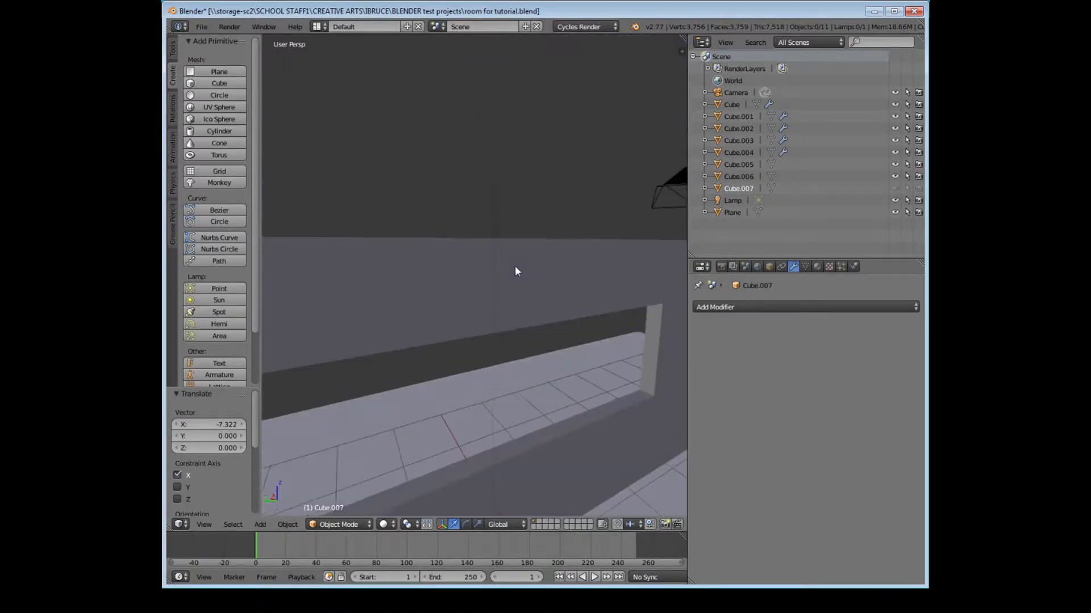
{"action": "scroll", "coordinate": [523, 317], "scroll_direction": "down", "scroll_amount": 6}
{"action": "scroll", "coordinate": [560, 344], "scroll_direction": "up", "scroll_amount": 3}
{"action": "middle_click_drag", "start_coordinate": [550, 344], "coordinate": [490, 248]}
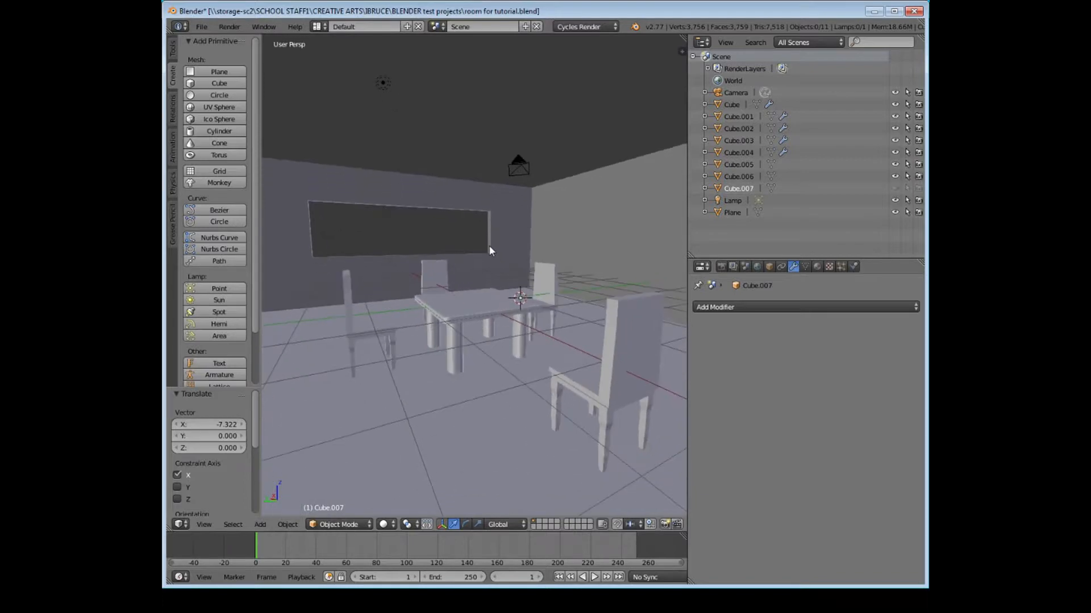
{"action": "left_click", "coordinate": [384, 525]}
{"action": "left_click", "coordinate": [417, 443]}
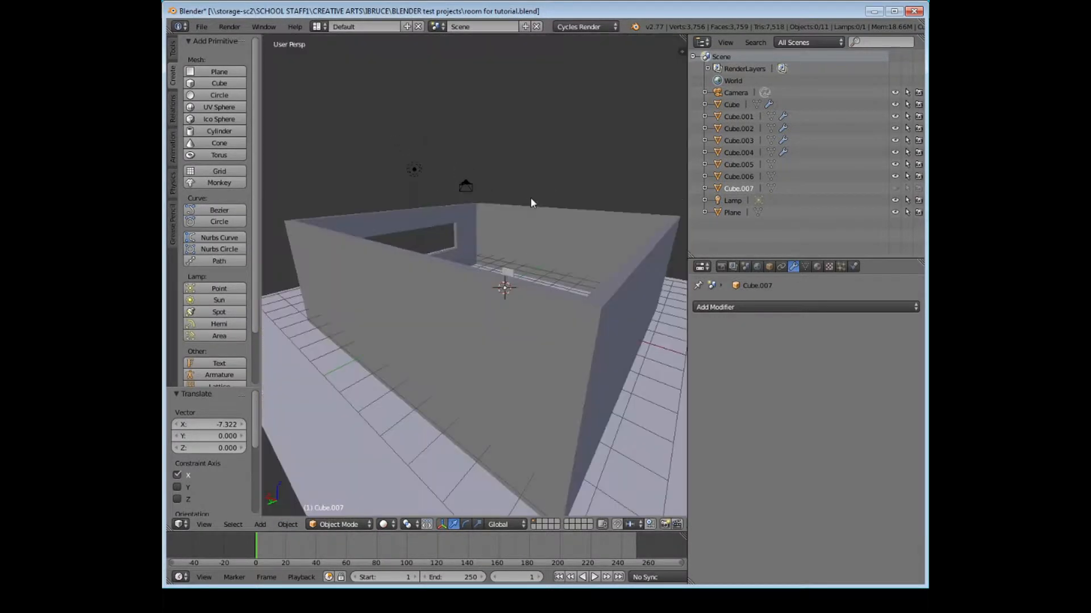
{"action": "middle_click_drag", "start_coordinate": [530, 198], "coordinate": [524, 258]}
Unhide the cutting block and scale it to about 0.107 along Y.
{"action": "left_click", "coordinate": [895, 189]}
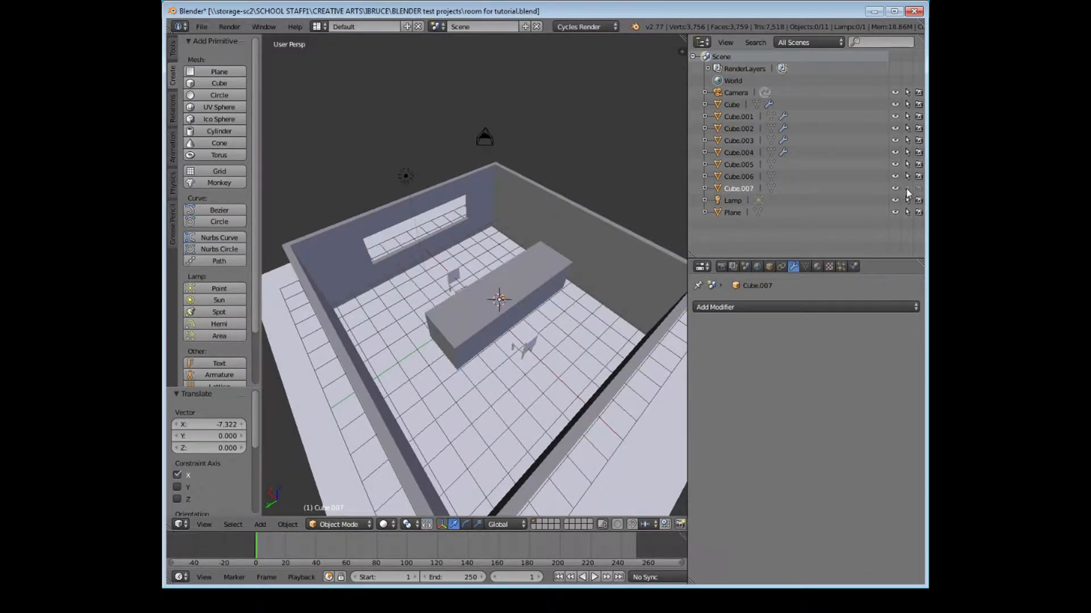
{"action": "middle_click_drag", "start_coordinate": [580, 258], "coordinate": [543, 254]}
{"action": "right_click", "coordinate": [501, 284]}
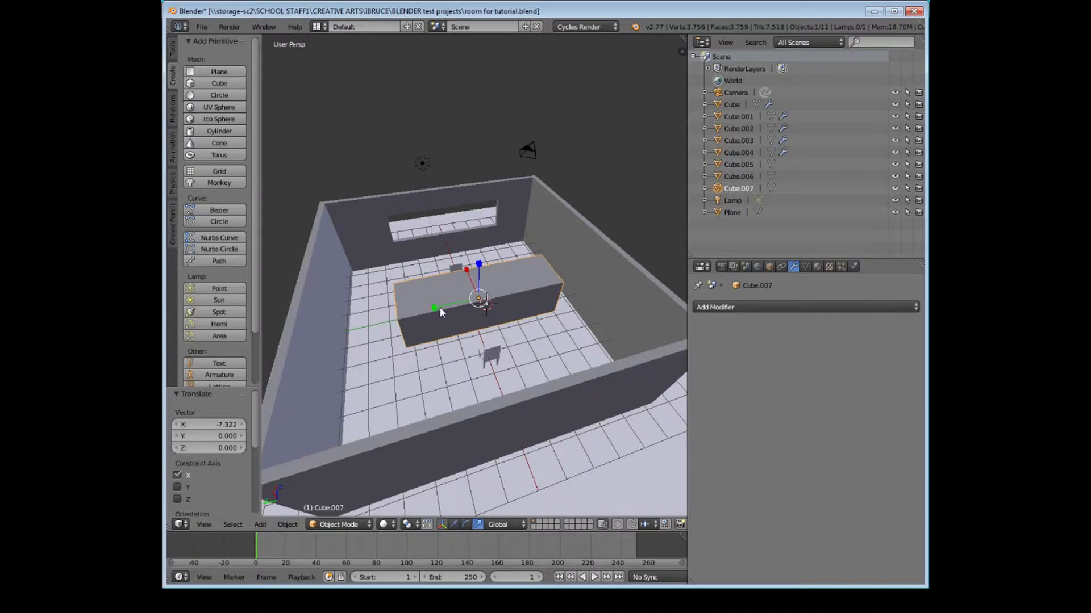
{"action": "left_click_drag", "start_coordinate": [439, 308], "coordinate": [476, 301]}
{"action": "middle_click_drag", "start_coordinate": [478, 302], "coordinate": [499, 311]}
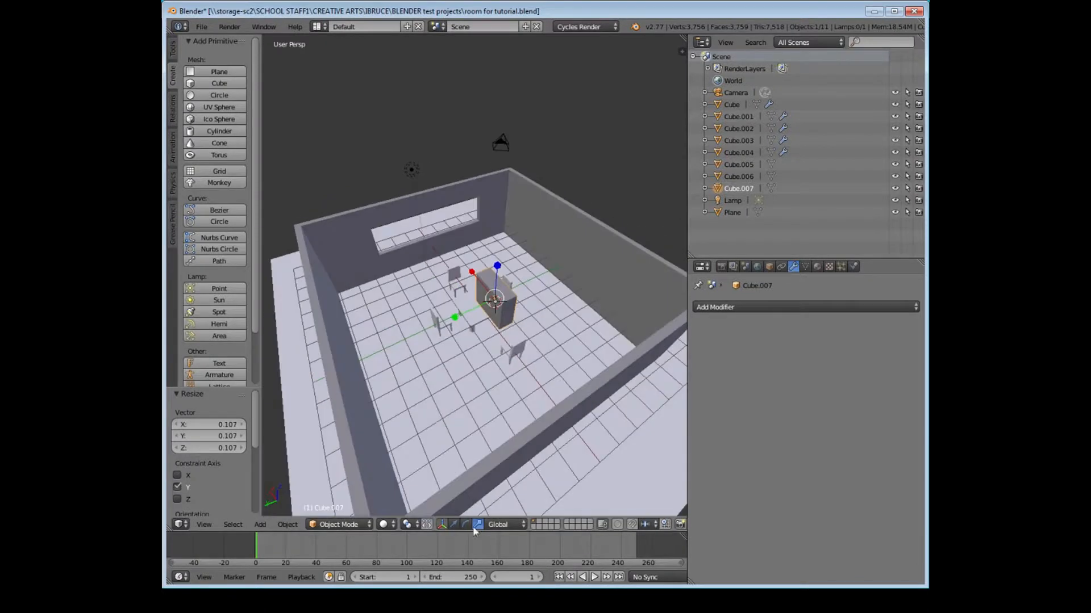
Move the narrowed block along Y to the wall adjacent to the window wall and lower it about 0.143 along Z.
{"action": "left_click", "coordinate": [465, 524]}
{"action": "left_click", "coordinate": [442, 524]}
{"action": "left_click_drag", "start_coordinate": [455, 318], "coordinate": [549, 281]}
{"action": "middle_click_drag", "start_coordinate": [549, 282], "coordinate": [516, 264]}
{"action": "scroll", "coordinate": [466, 357], "scroll_direction": "up", "scroll_amount": 5}
{"action": "left_click_drag", "start_coordinate": [505, 243], "coordinate": [504, 250]}
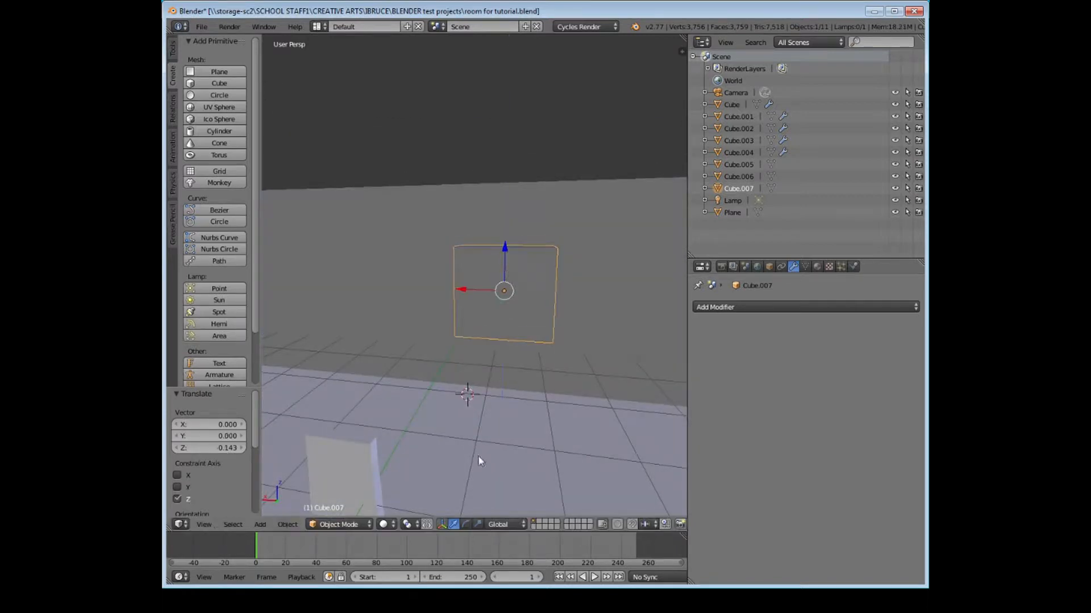
Scale the block to about 0.607 along X and about 2.028 along Z to form a door shape.
{"action": "key", "text": "s"}
{"action": "key", "text": "x"}
{"action": "left_click", "coordinate": [486, 282]}
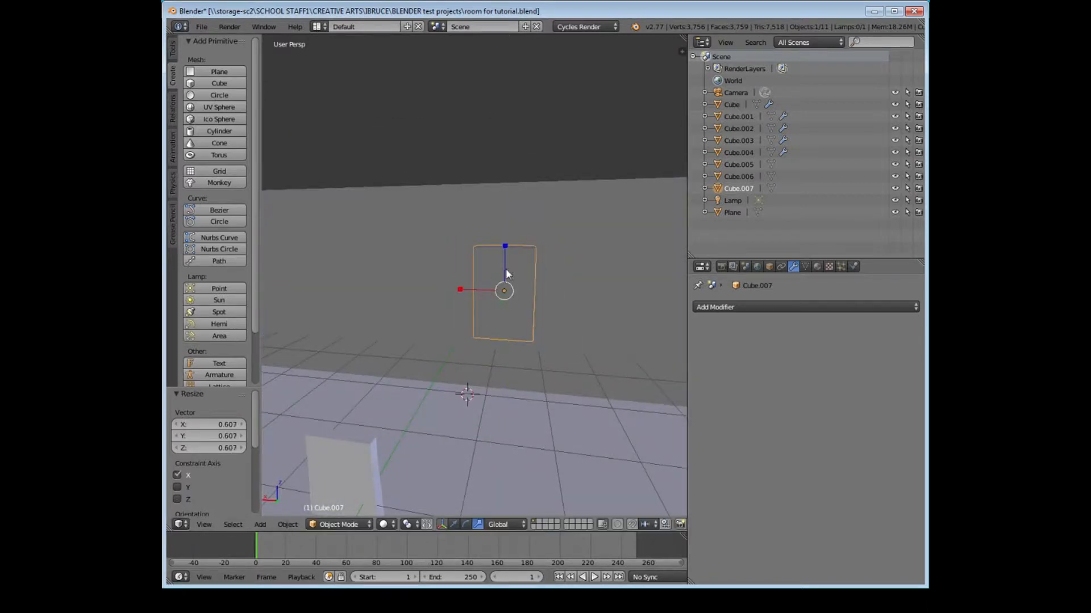
{"action": "key", "text": "s"}
{"action": "key", "text": "z"}
{"action": "left_click", "coordinate": [506, 232]}
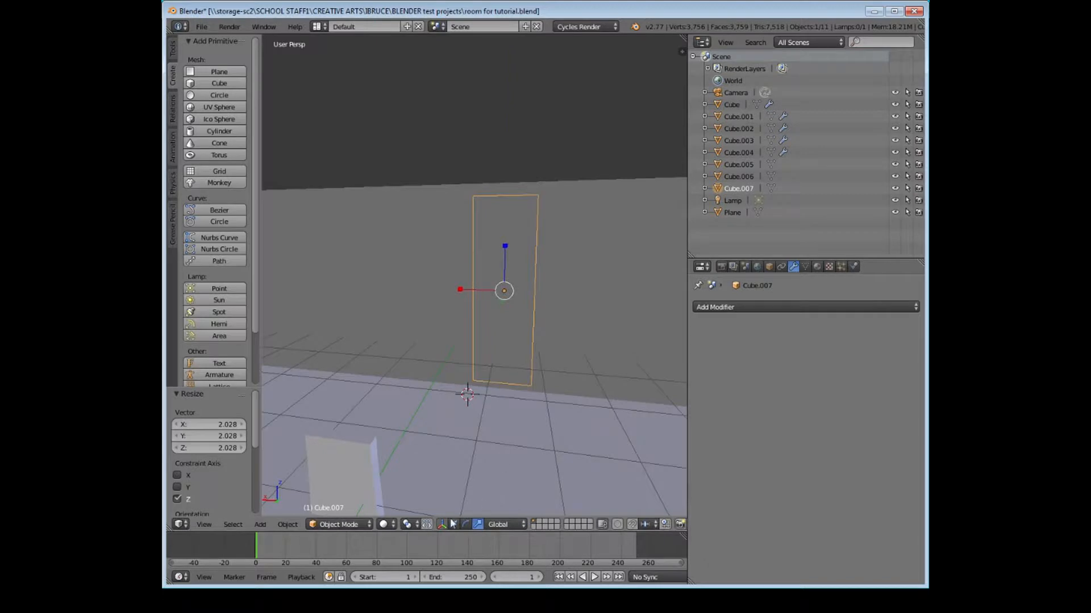
Seat the door-shaped block at floor level, shifting it about -0.448 along Y, and widen it along X.
{"action": "left_click_drag", "start_coordinate": [507, 248], "coordinate": [506, 279]}
{"action": "middle_click_drag", "start_coordinate": [505, 279], "coordinate": [497, 412]}
{"action": "mouse_move", "coordinate": [571, 359]}
{"action": "left_mouse_down"}
{"action": "mouse_move", "coordinate": [587, 355]}
{"action": "mouse_move", "coordinate": [558, 364]}
{"action": "left_mouse_up"}
{"action": "middle_click_drag", "start_coordinate": [558, 364], "coordinate": [639, 370]}
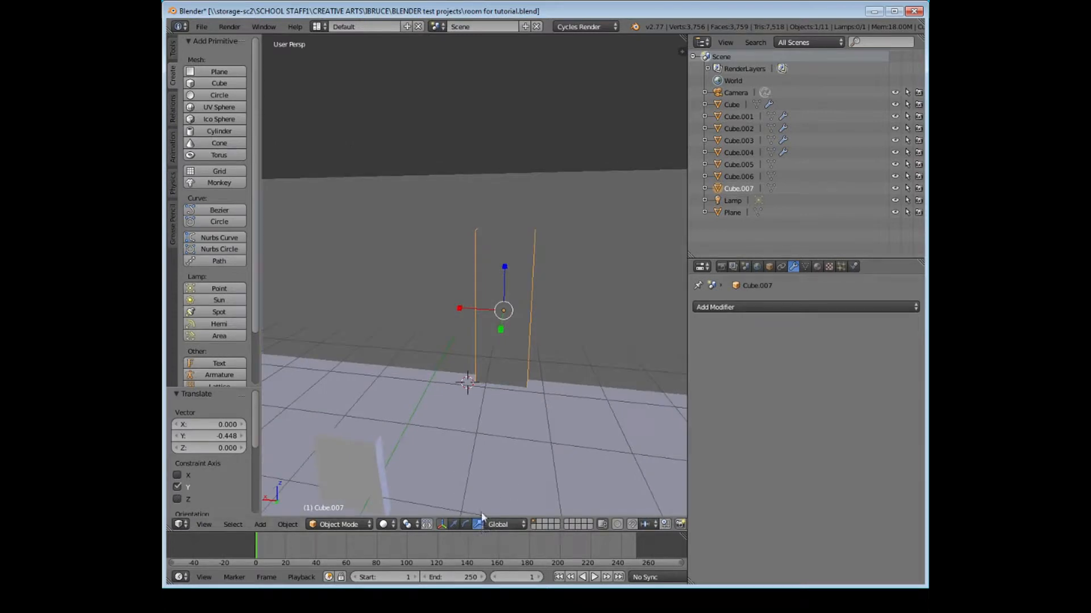
{"action": "mouse_move", "coordinate": [477, 309]}
{"action": "left_mouse_down"}
{"action": "mouse_move", "coordinate": [451, 307]}
{"action": "mouse_move", "coordinate": [461, 310]}
{"action": "left_mouse_up"}
{"action": "middle_click_drag", "start_coordinate": [460, 309], "coordinate": [496, 405]}
In Edit Mode, extrude the door block's top face upward about 0.457 and scale it to about 0.702 along X.
{"action": "left_click", "coordinate": [351, 525]}
{"action": "left_click", "coordinate": [341, 495]}
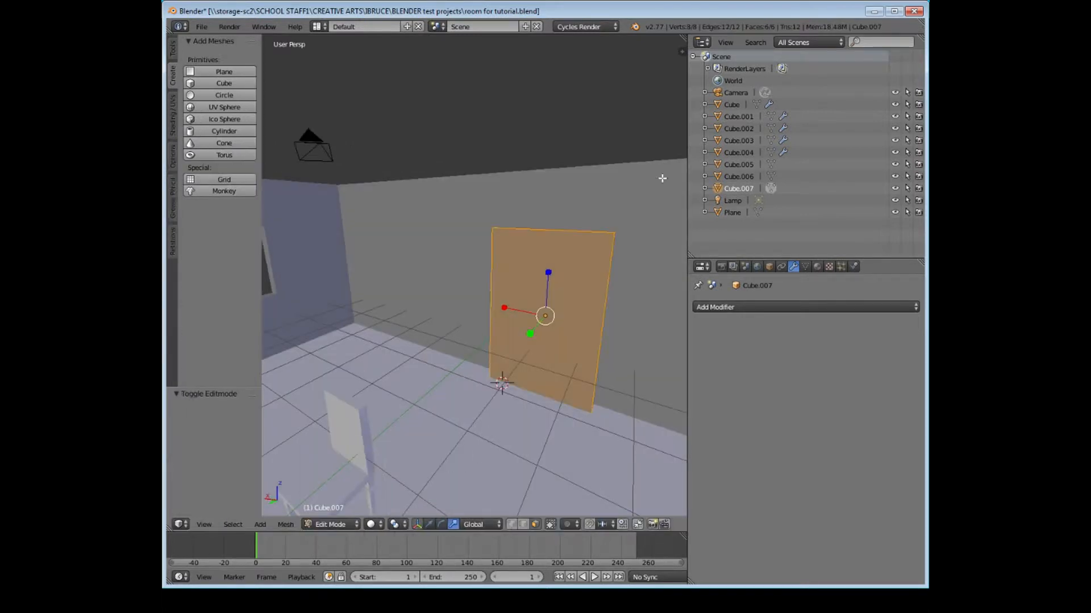
{"action": "middle_click_drag", "start_coordinate": [431, 466], "coordinate": [511, 554]}
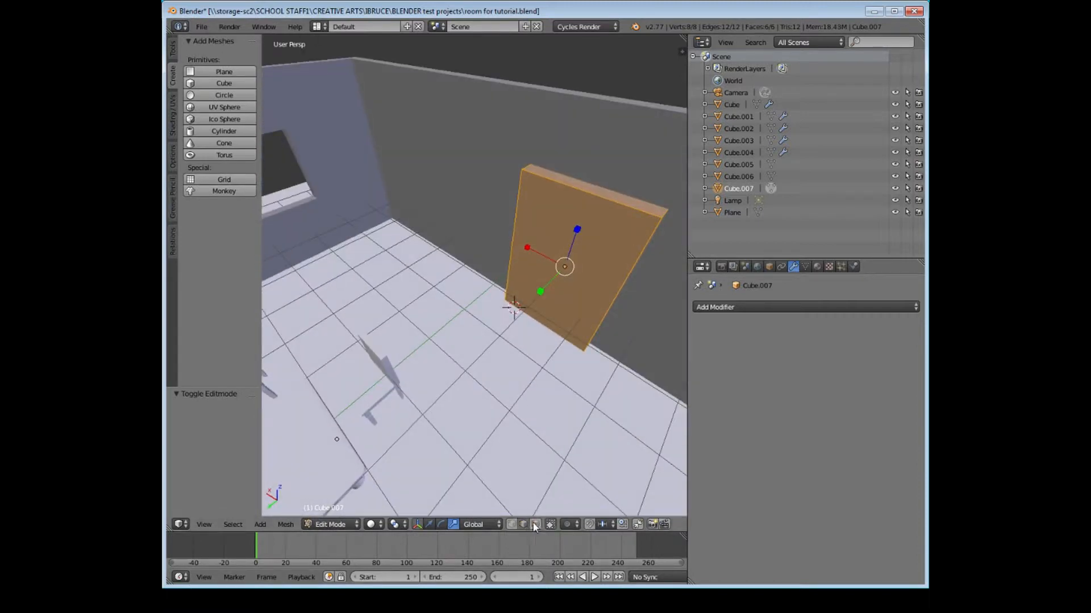
{"action": "right_click", "coordinate": [615, 184]}
{"action": "middle_click_drag", "start_coordinate": [611, 194], "coordinate": [623, 253]}
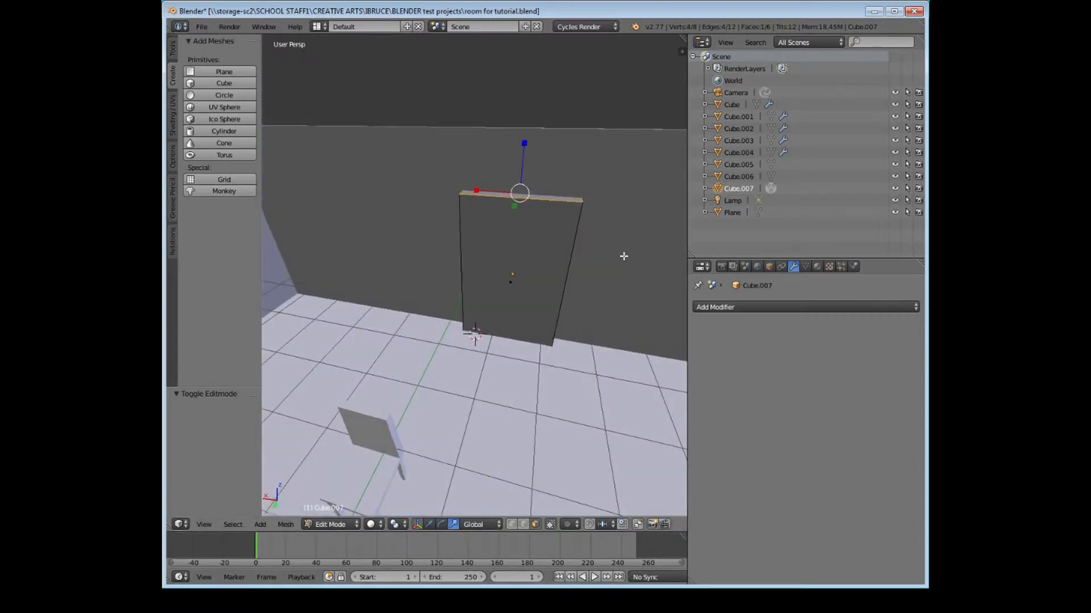
{"action": "key", "text": "e"}
{"action": "left_click", "coordinate": [628, 232]}
{"action": "key", "text": "s"}
{"action": "key", "text": "x"}
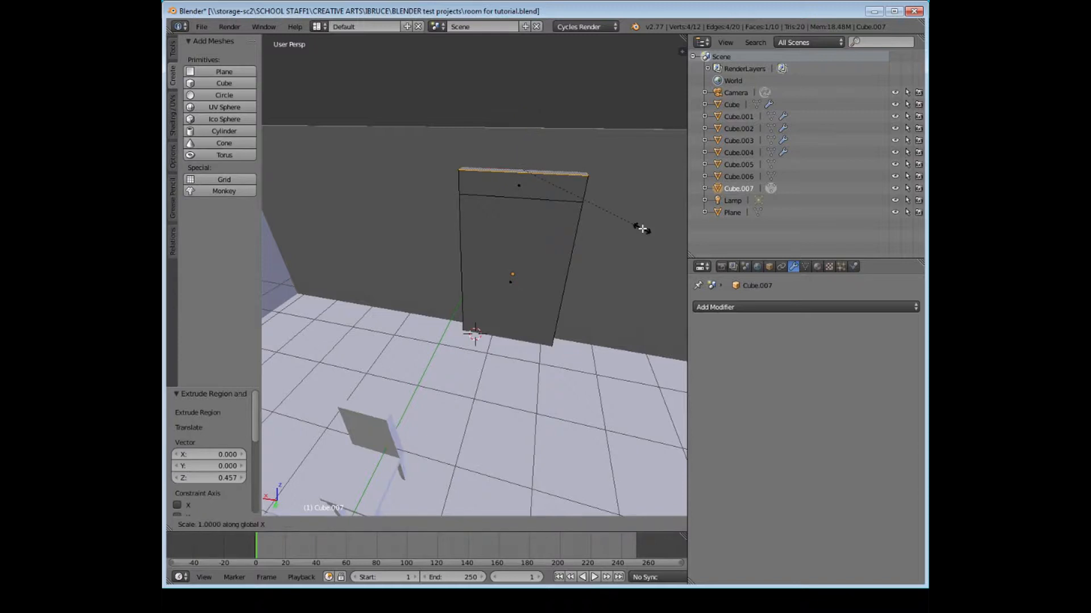
{"action": "left_click", "coordinate": [604, 215]}
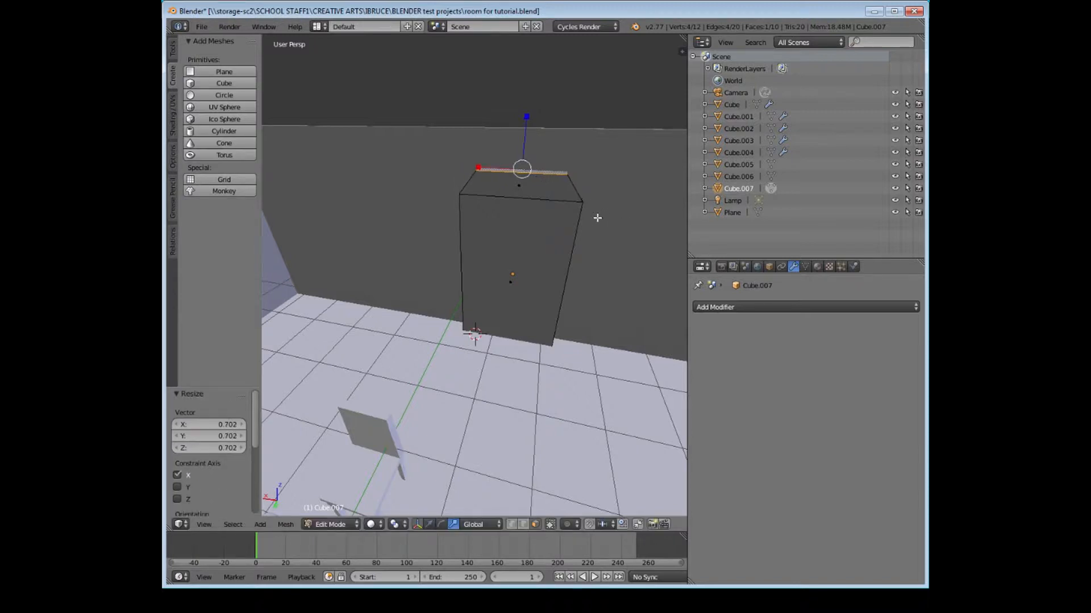
Extrude the block's top face up about 0.327 again, scale it to about 0.246 along X, and return to Object Mode.
{"action": "left_click", "coordinate": [598, 200]}
{"action": "middle_click_drag", "start_coordinate": [585, 217], "coordinate": [571, 207]}
{"action": "key", "text": "s"}
{"action": "key", "text": "z"}
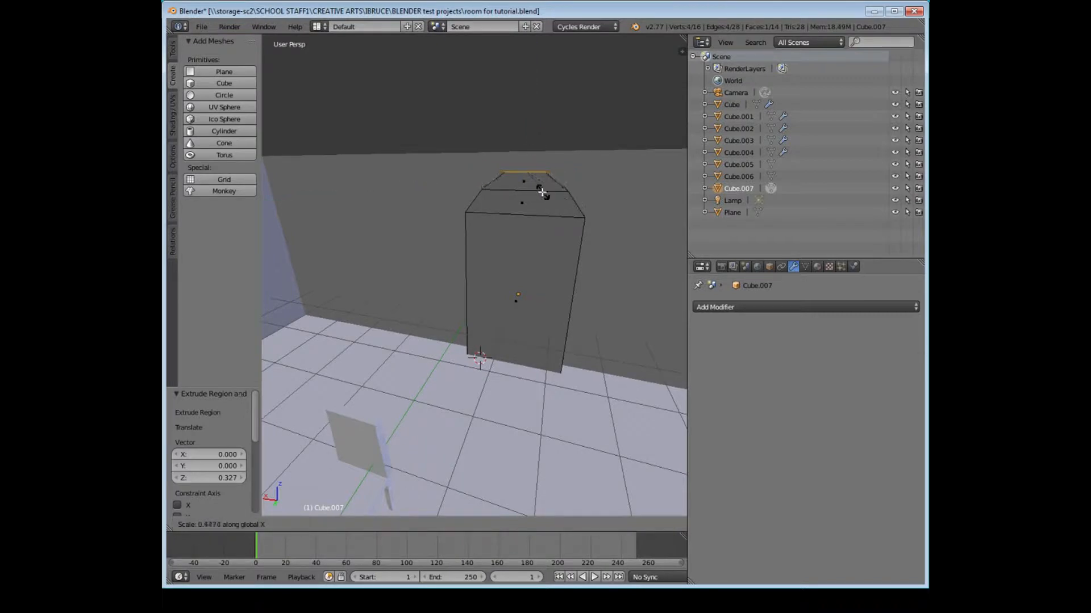
{"action": "left_click", "coordinate": [526, 186]}
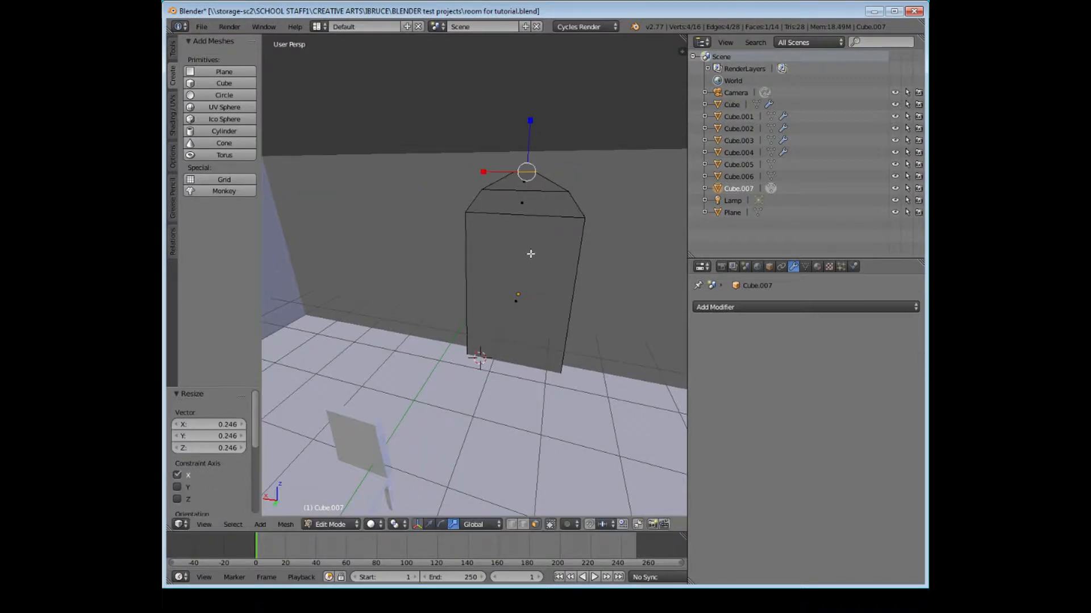
{"action": "middle_click_drag", "start_coordinate": [527, 295], "coordinate": [521, 286]}
{"action": "key", "text": "Tab"}
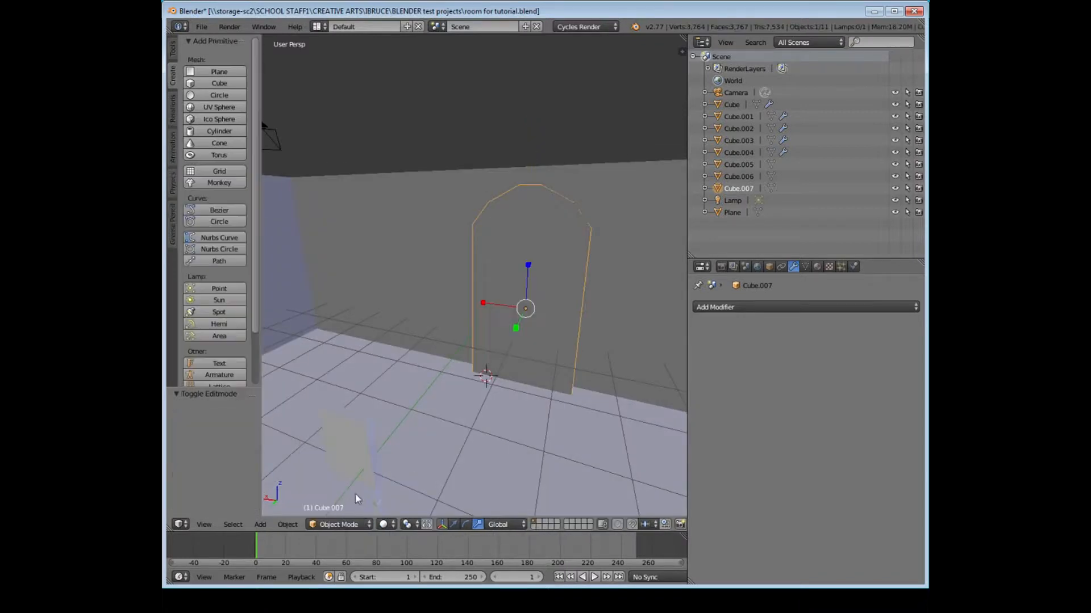
Move the arched block about -0.099 along Y so that it passes through the wall.
{"action": "middle_click_drag", "start_coordinate": [355, 493], "coordinate": [541, 347]}
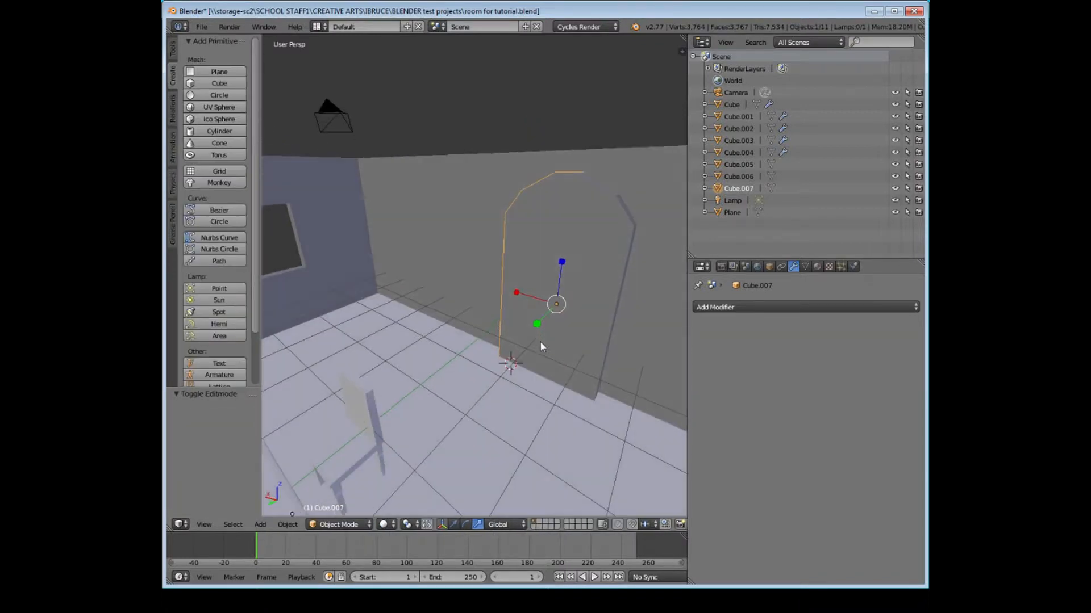
{"action": "key", "text": "g"}
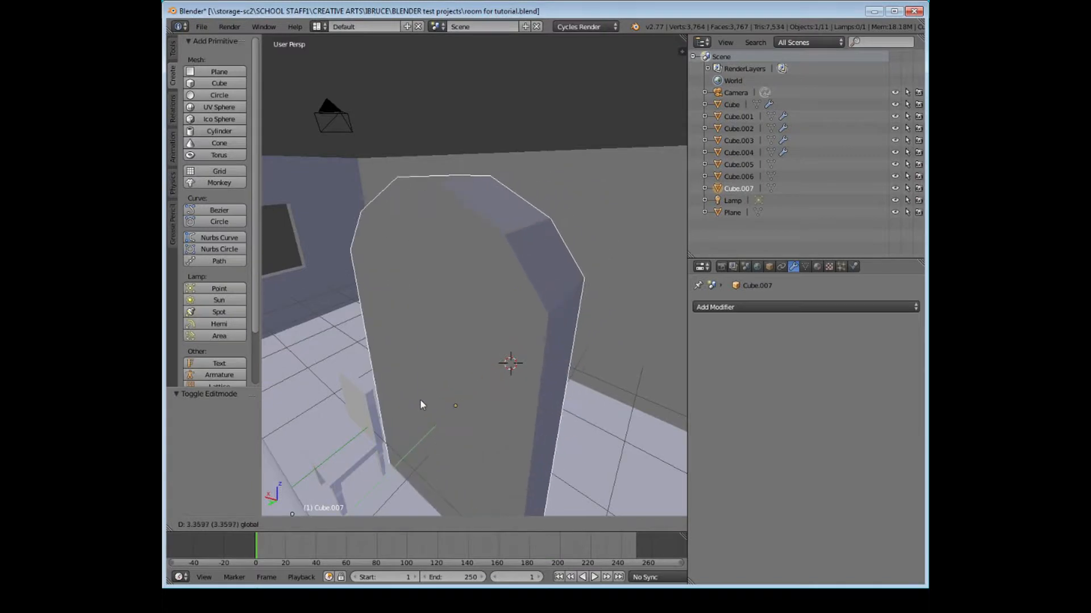
{"action": "left_click_drag", "start_coordinate": [519, 316], "coordinate": [527, 309]}
{"action": "middle_click_drag", "start_coordinate": [532, 308], "coordinate": [596, 233]}
Apply a Boolean modifier to the room walls, using the Difference operation with Cube.007 as the object.
{"action": "right_click", "coordinate": [605, 183]}
{"action": "middle_click_drag", "start_coordinate": [606, 188], "coordinate": [589, 290]}
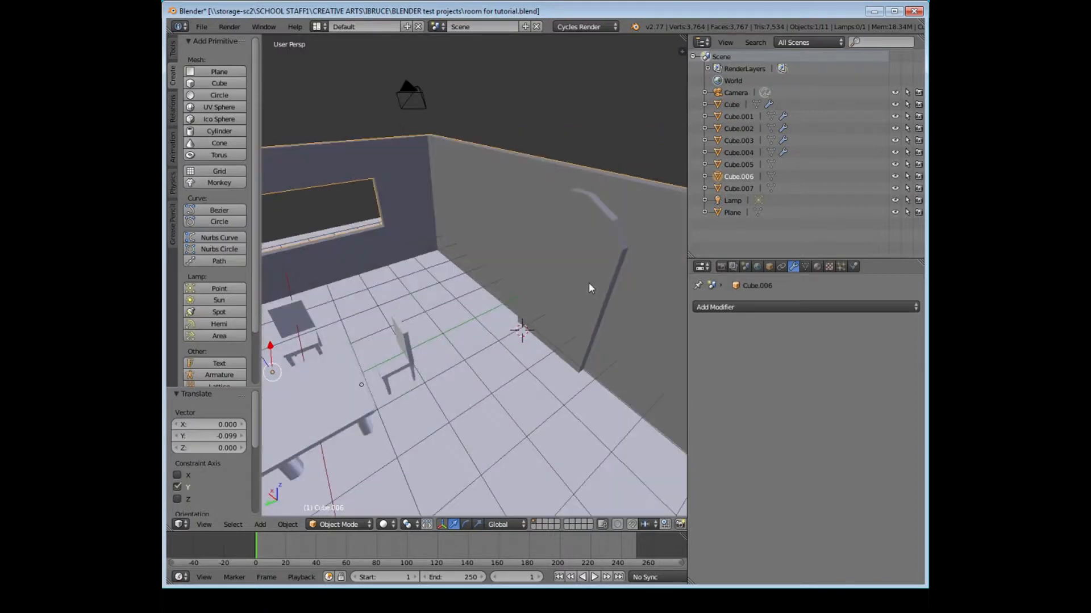
{"action": "left_click", "coordinate": [794, 307]}
{"action": "left_click", "coordinate": [685, 361]}
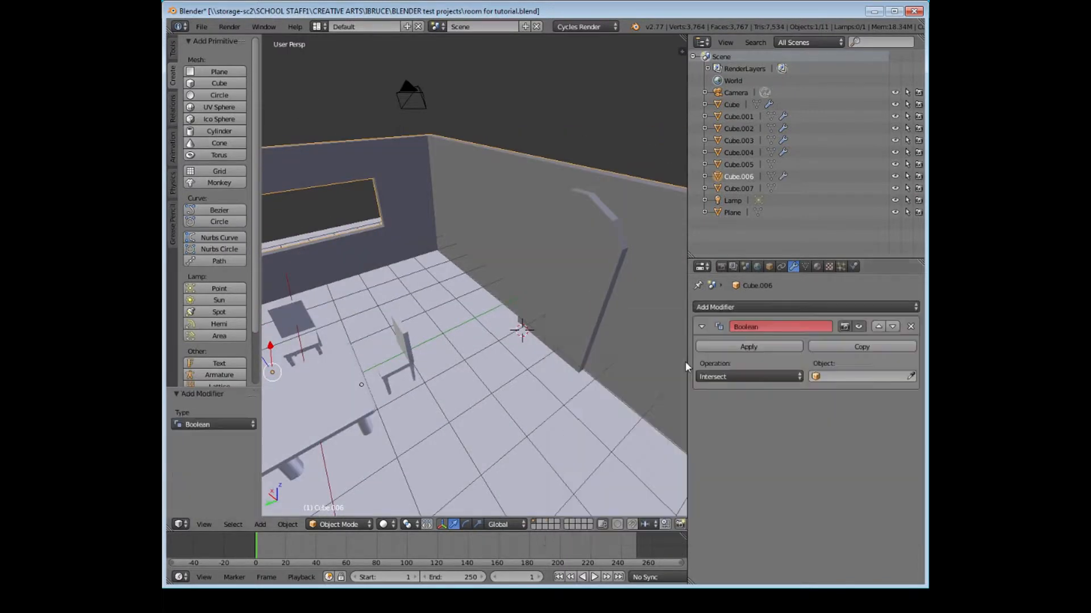
{"action": "left_click", "coordinate": [745, 376]}
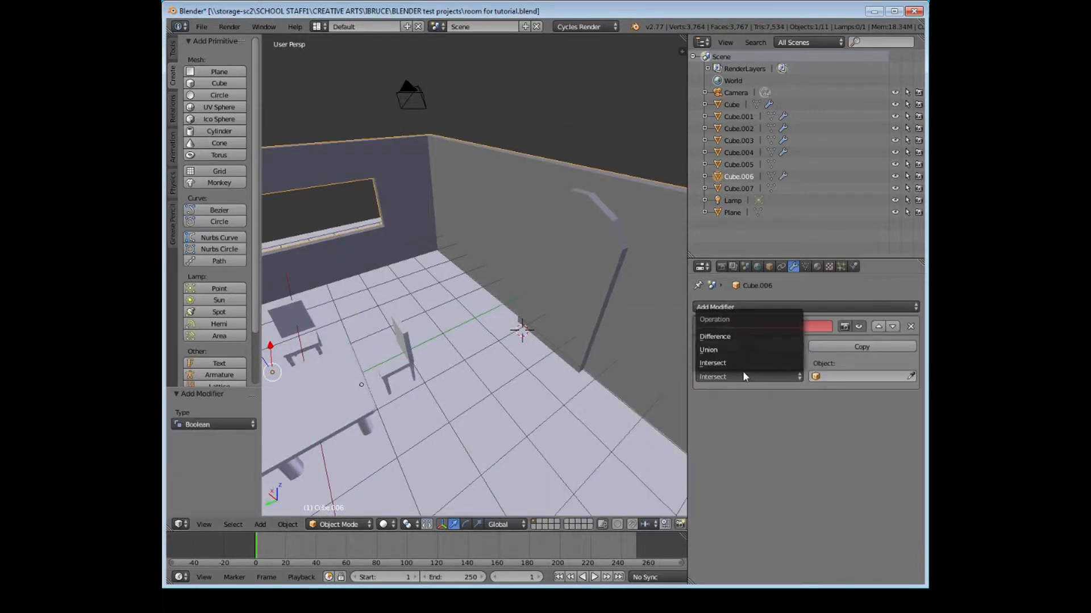
{"action": "left_click", "coordinate": [715, 338]}
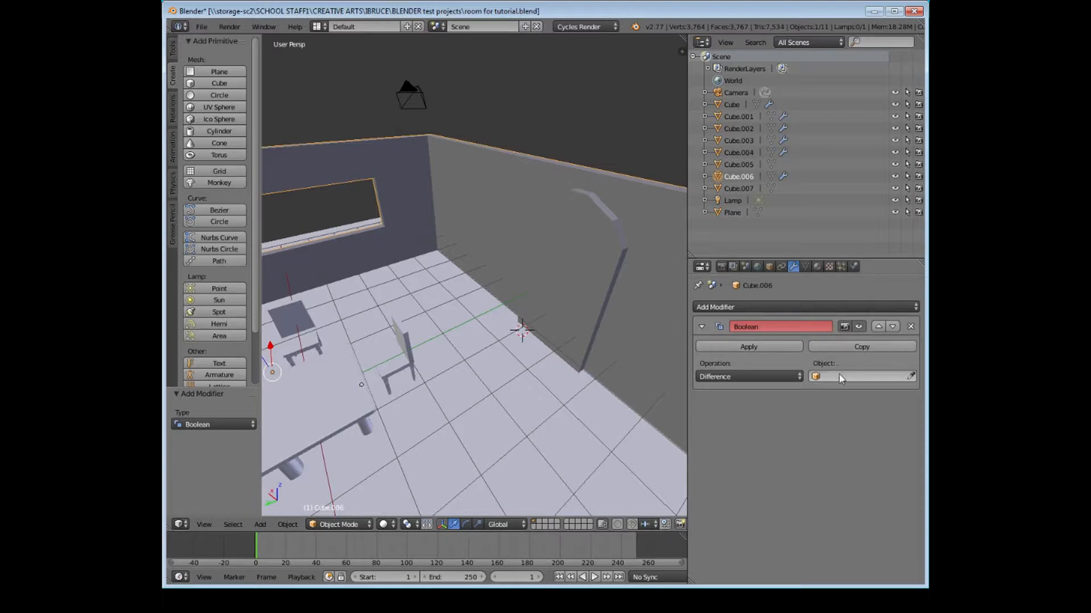
{"action": "left_click", "coordinate": [821, 376]}
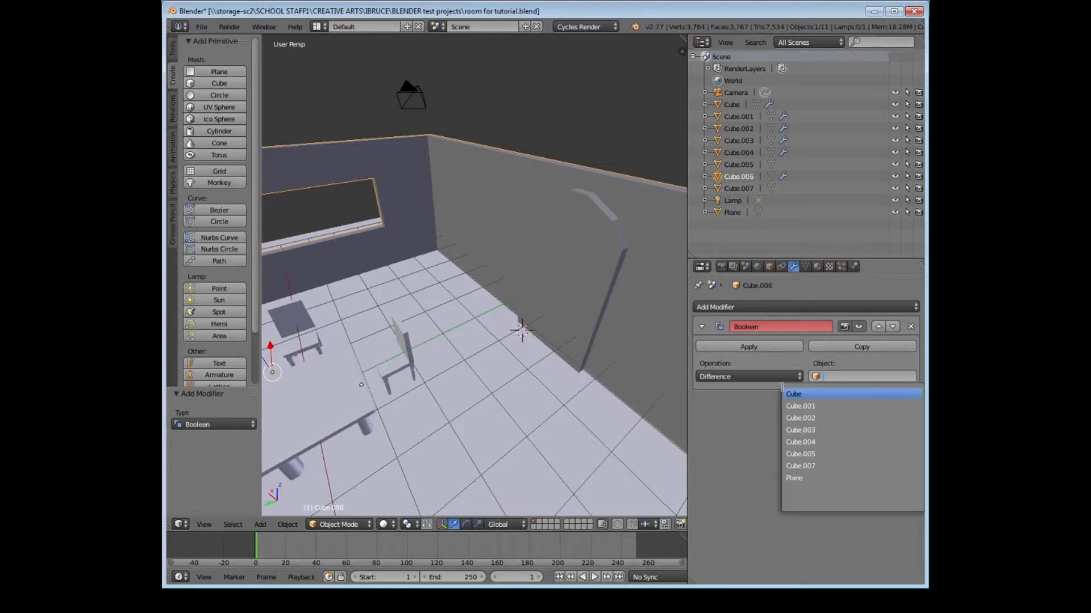
{"action": "left_click", "coordinate": [801, 466]}
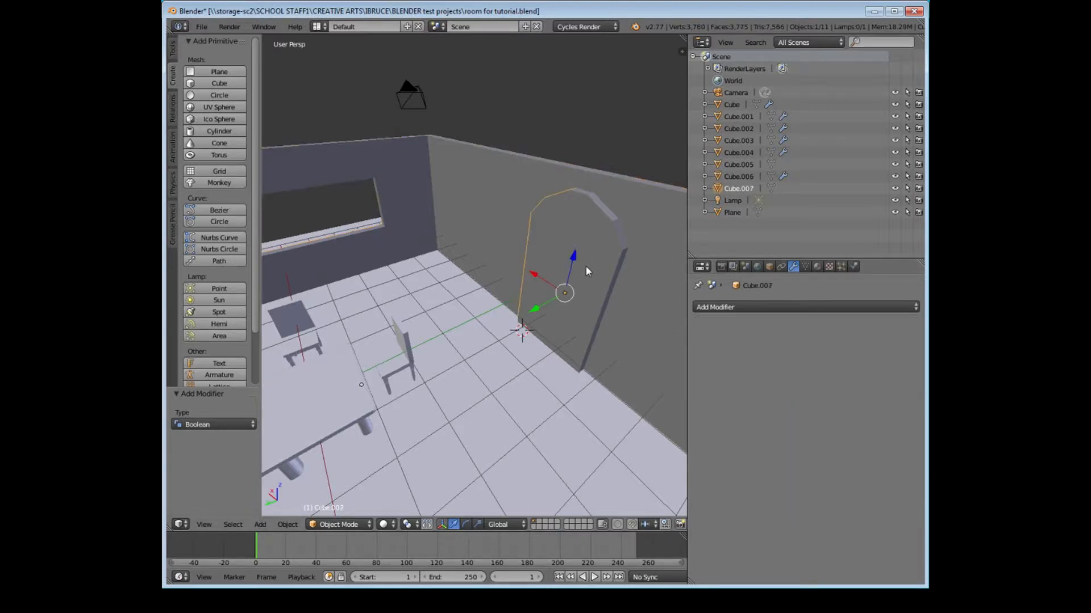
{"action": "left_click", "coordinate": [754, 346]}
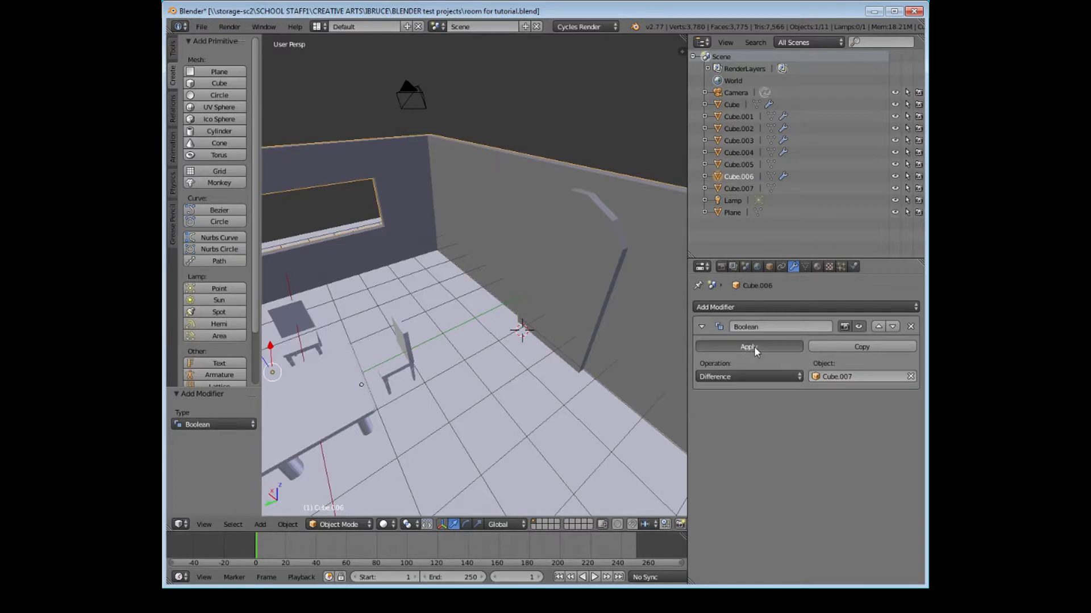
Move the arched block about 2.85 along Y, out of the wall and into the room.
{"action": "right_click", "coordinate": [550, 302]}
{"action": "left_click_drag", "start_coordinate": [542, 310], "coordinate": [408, 333]}
{"action": "middle_click_drag", "start_coordinate": [408, 333], "coordinate": [519, 288]}
{"action": "scroll", "coordinate": [483, 278], "scroll_direction": "down", "scroll_amount": 5}
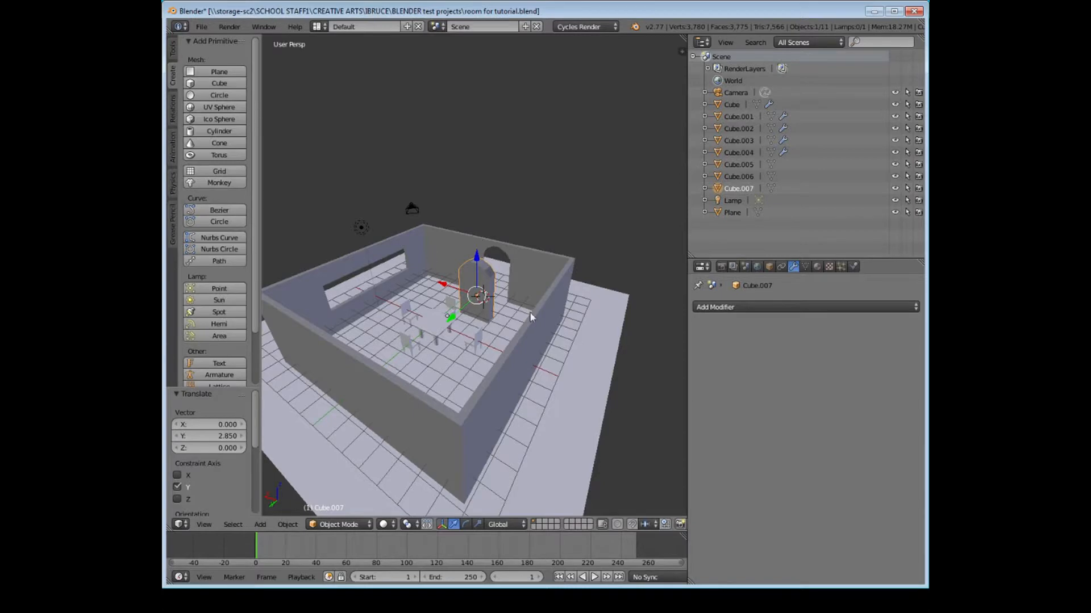
Examine the arched doorway and the window opening in the room from several angles.
{"action": "scroll", "coordinate": [505, 336], "scroll_direction": "up", "scroll_amount": 7}
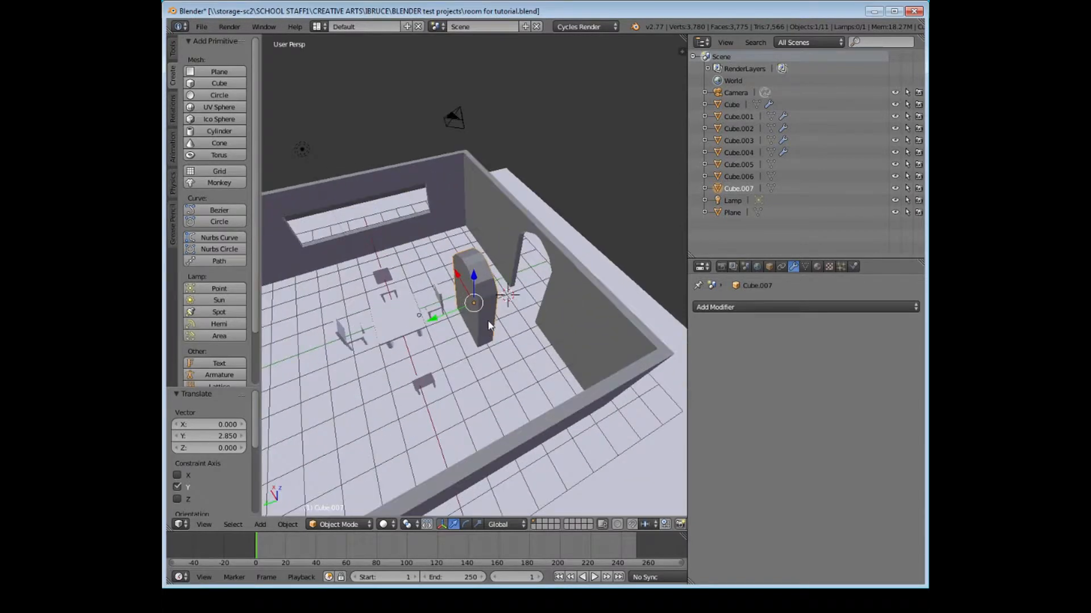
{"action": "middle_click_drag", "start_coordinate": [489, 320], "coordinate": [513, 298]}
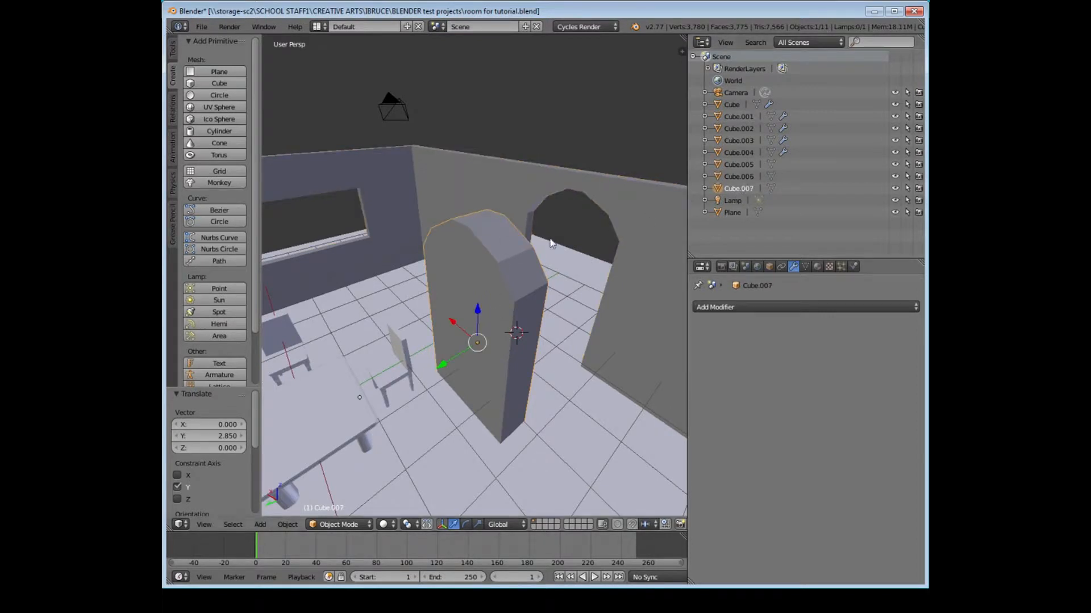
{"action": "scroll", "coordinate": [578, 254], "scroll_direction": "down", "scroll_amount": 2}
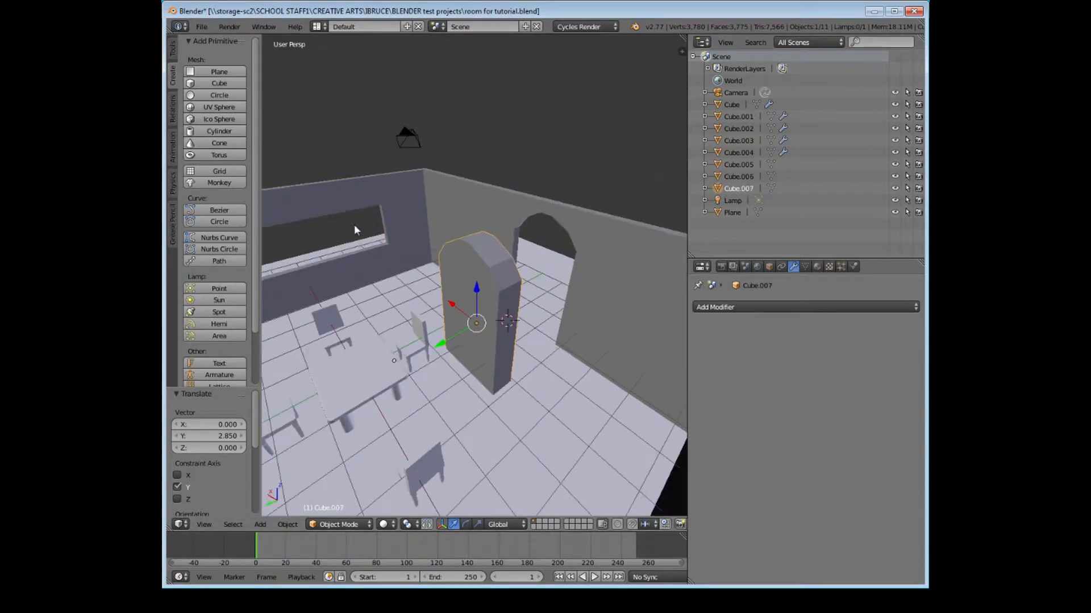
{"action": "middle_click_drag", "start_coordinate": [439, 251], "coordinate": [455, 254]}
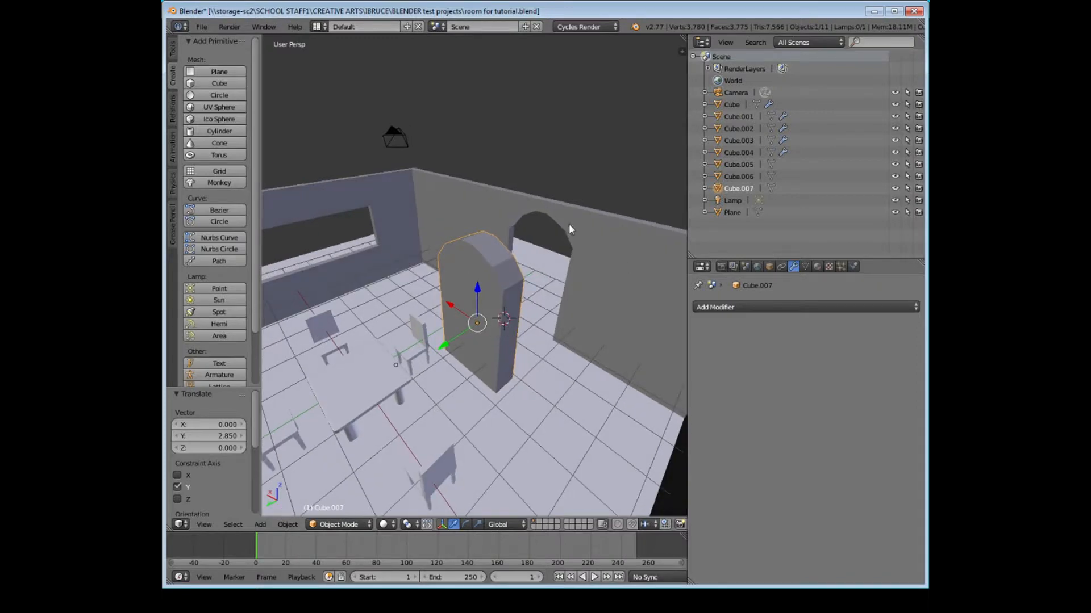
{"action": "scroll", "coordinate": [527, 287], "scroll_direction": "down", "scroll_amount": 3}
{"action": "middle_click_drag", "start_coordinate": [527, 287], "coordinate": [495, 309]}
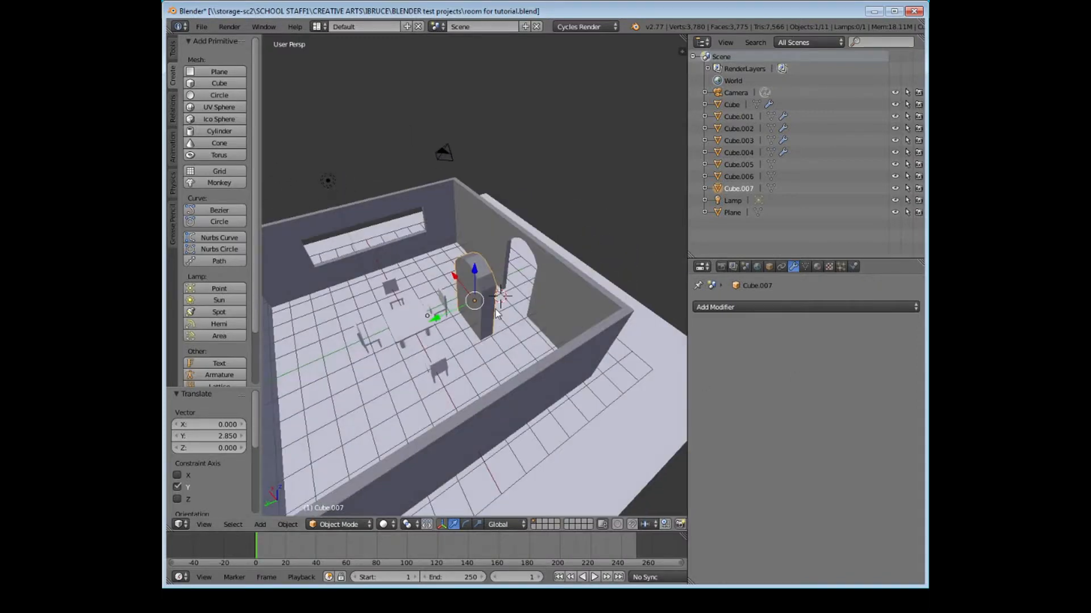
{"action": "scroll", "coordinate": [496, 312], "scroll_direction": "up", "scroll_amount": 3}
{"action": "middle_click_drag", "start_coordinate": [396, 208], "coordinate": [480, 307]}
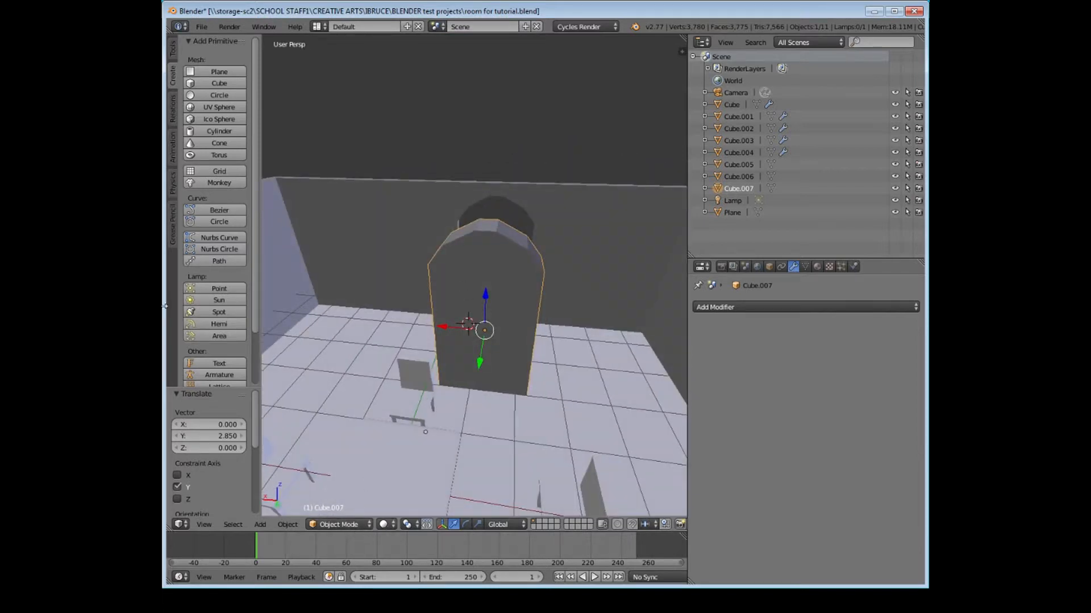
Delete the arched cutter block from the scene.
{"action": "left_click", "coordinate": [173, 49]}
{"action": "left_click", "coordinate": [209, 155]}
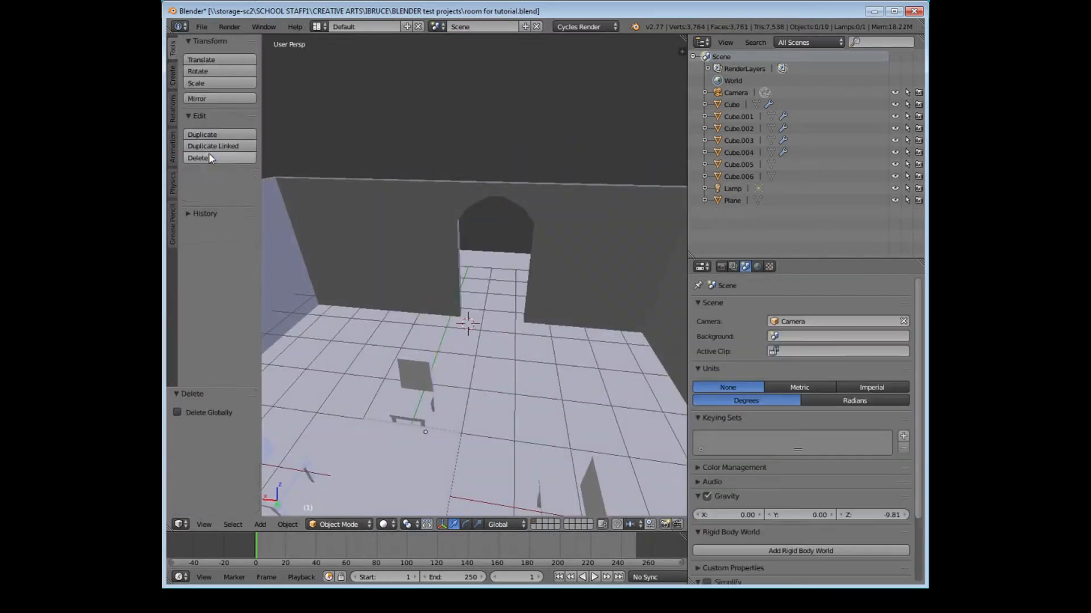
{"action": "middle_click_drag", "start_coordinate": [518, 252], "coordinate": [528, 278]}
{"action": "scroll", "coordinate": [527, 279], "scroll_direction": "down", "scroll_amount": 2}
{"action": "scroll", "coordinate": [529, 266], "scroll_direction": "up", "scroll_amount": 2}
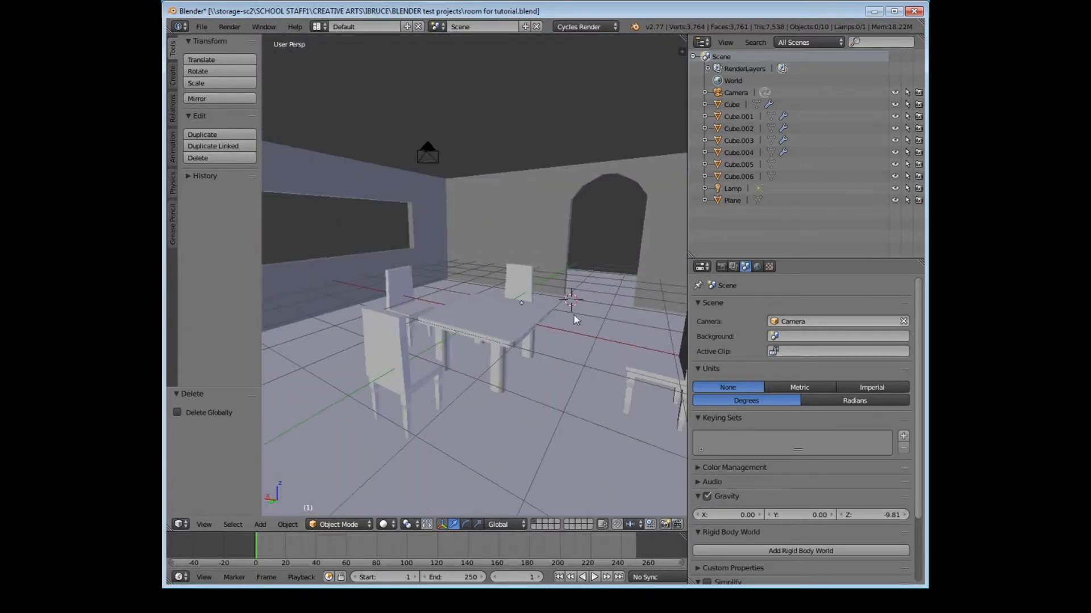
Select the dining table together with all four chairs around it.
{"action": "middle_click_drag", "start_coordinate": [582, 321], "coordinate": [516, 321]}
{"action": "right_click", "coordinate": [488, 325]}
{"action": "right_click", "coordinate": [524, 321], "text": "shift"}
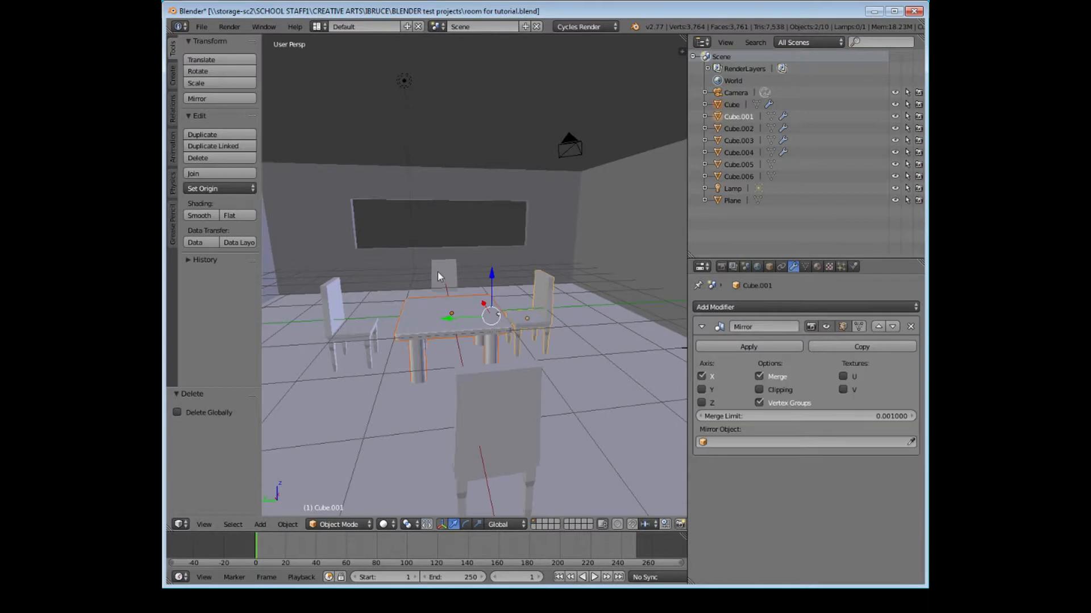
{"action": "right_click", "coordinate": [439, 272], "text": "shift"}
{"action": "right_click", "coordinate": [346, 315], "text": "shift"}
{"action": "right_click", "coordinate": [475, 420], "text": "shift"}
{"action": "middle_click_drag", "start_coordinate": [435, 332], "coordinate": [538, 349]}
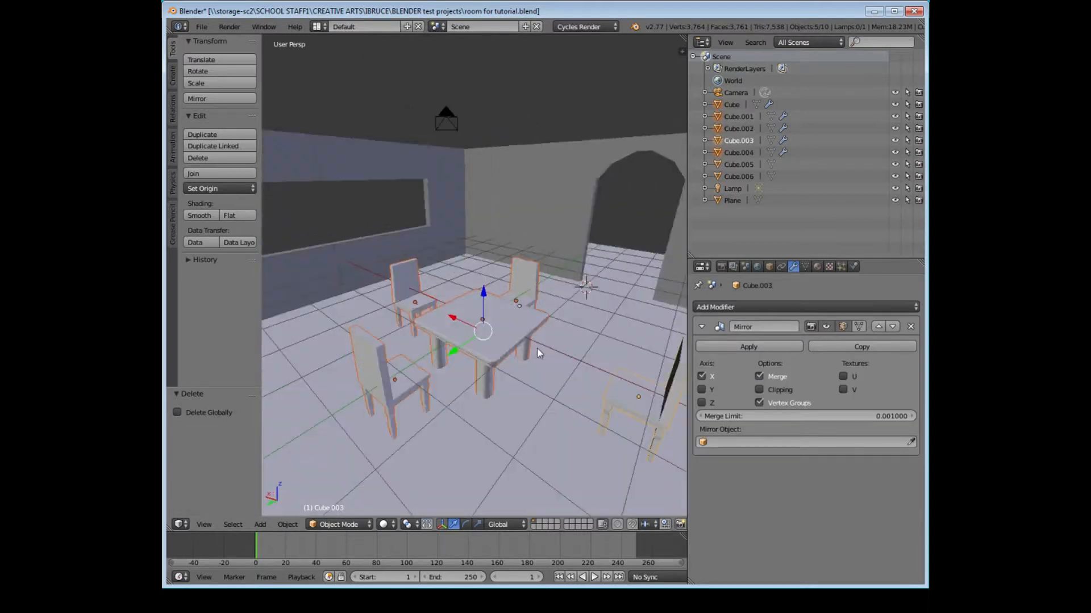
Scale the room walls down uniformly and lower them about 1.078 along Z.
{"action": "right_click", "coordinate": [571, 234]}
{"action": "key", "text": "s"}
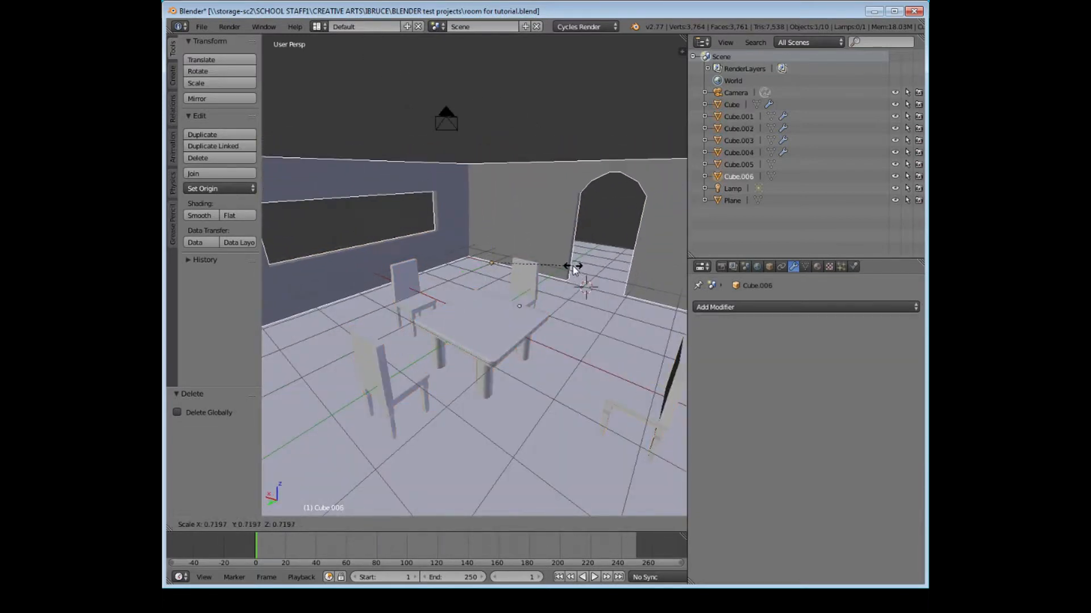
{"action": "left_click", "coordinate": [549, 266]}
{"action": "middle_click_drag", "start_coordinate": [541, 269], "coordinate": [526, 288]}
{"action": "left_click_drag", "start_coordinate": [476, 232], "coordinate": [466, 280]}
{"action": "middle_click_drag", "start_coordinate": [511, 284], "coordinate": [448, 259]}
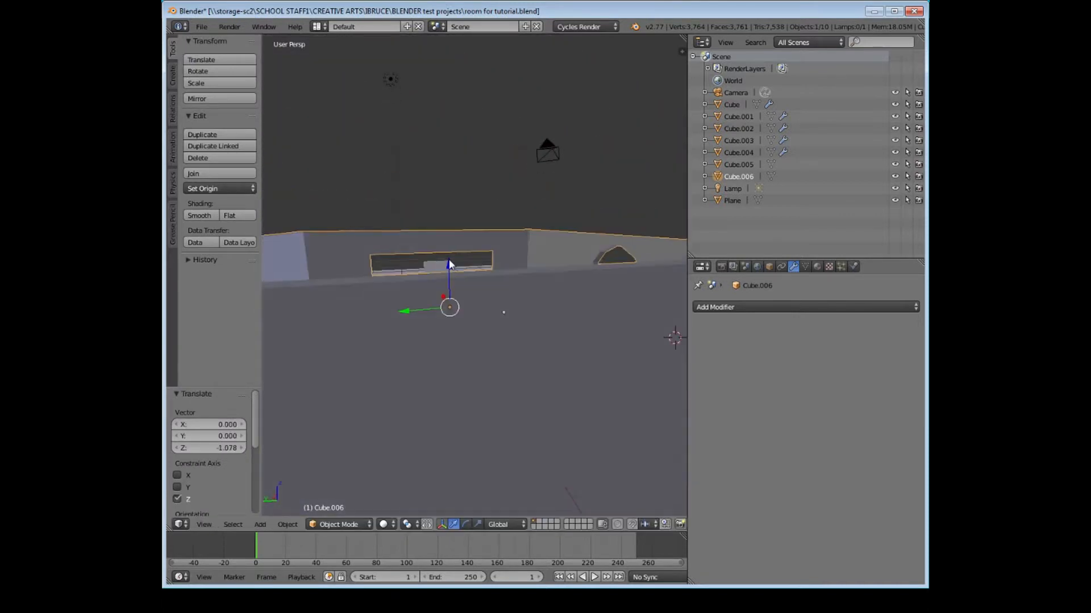
Scale the room walls up uniformly by about 1.429 and raise them about 0.47 along Z to floor level.
{"action": "scroll", "coordinate": [477, 273], "scroll_direction": "up", "scroll_amount": 4}
{"action": "middle_click_drag", "start_coordinate": [514, 289], "coordinate": [550, 281]}
{"action": "key", "text": "s"}
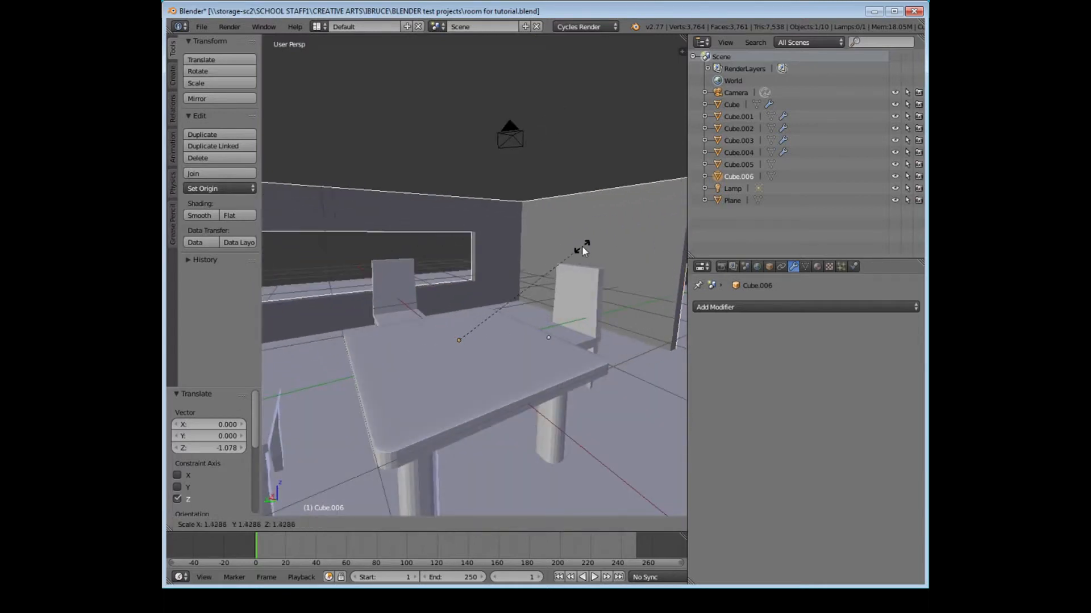
{"action": "left_click", "coordinate": [582, 247]}
{"action": "key", "text": "g"}
{"action": "key", "text": "z"}
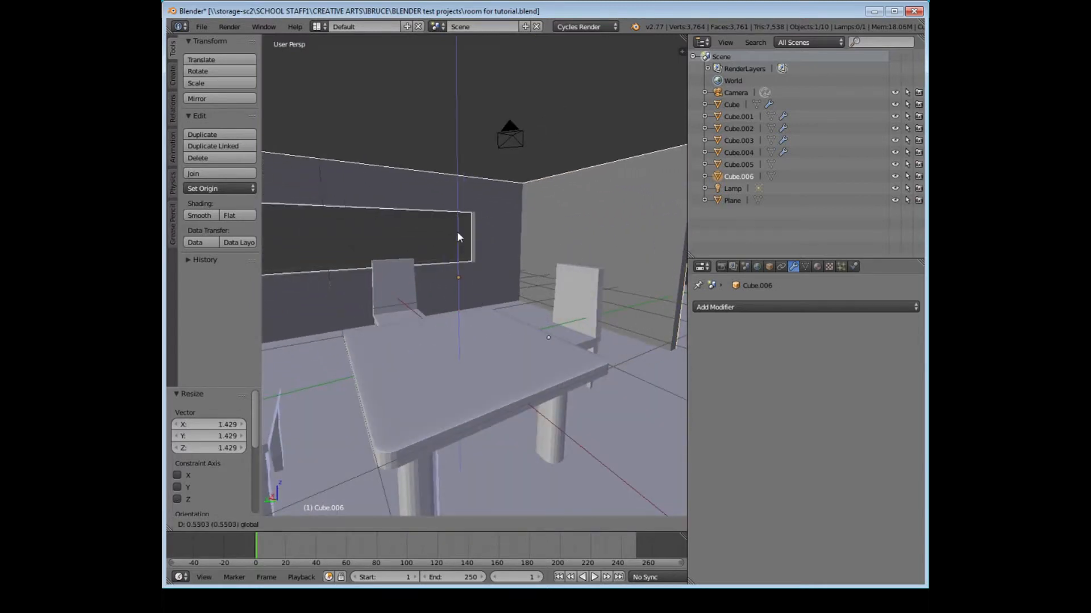
{"action": "left_click", "coordinate": [475, 250]}
{"action": "middle_click_drag", "start_coordinate": [475, 250], "coordinate": [619, 284]}
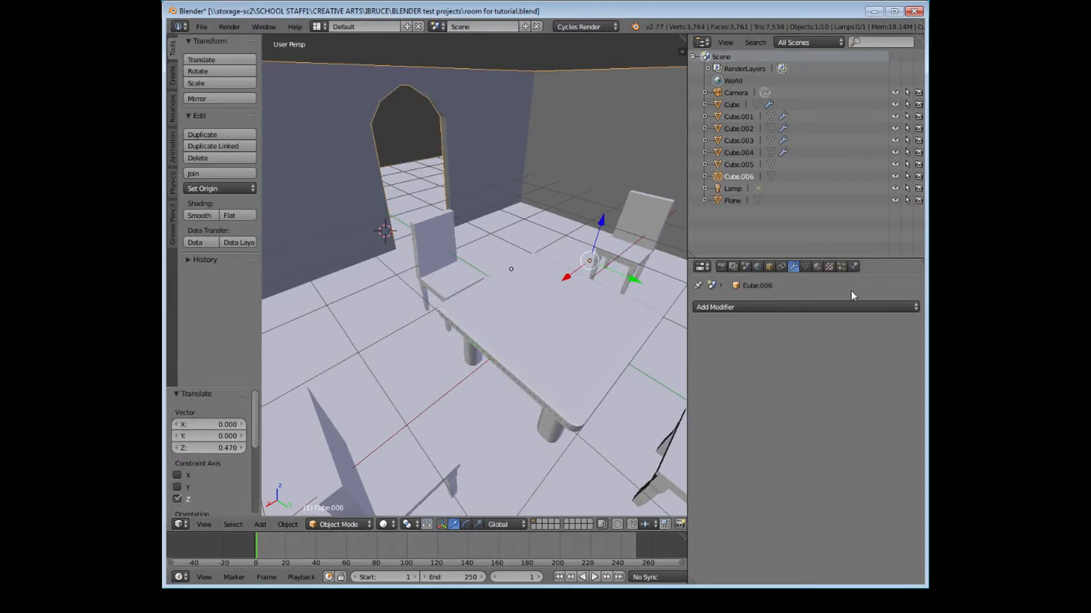
Create a new material with a Diffuse BSDF surface for the room walls.
{"action": "left_click", "coordinate": [817, 267]}
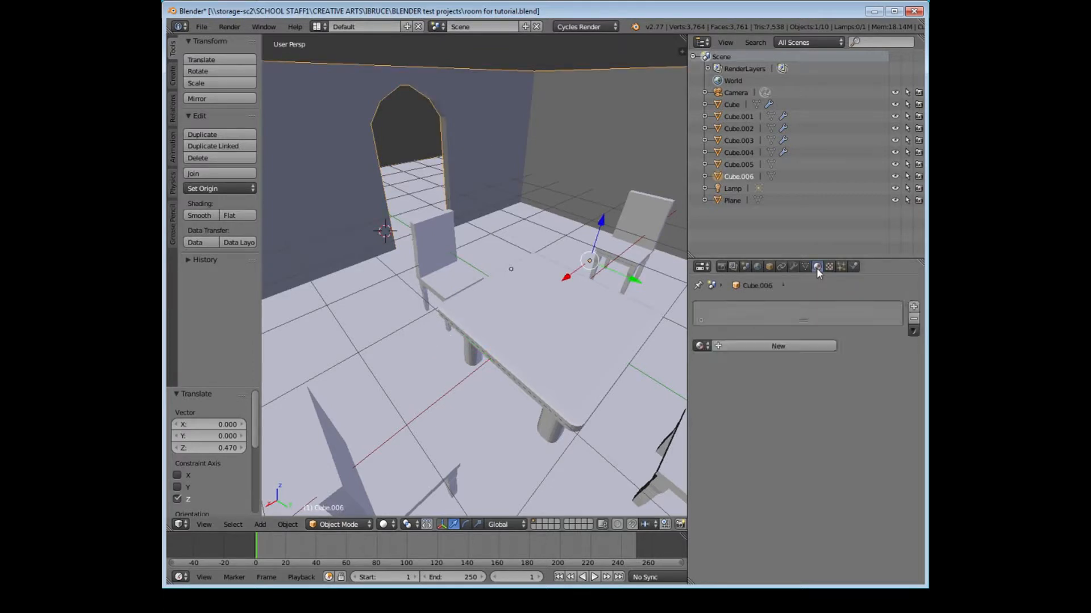
{"action": "left_click", "coordinate": [768, 346]}
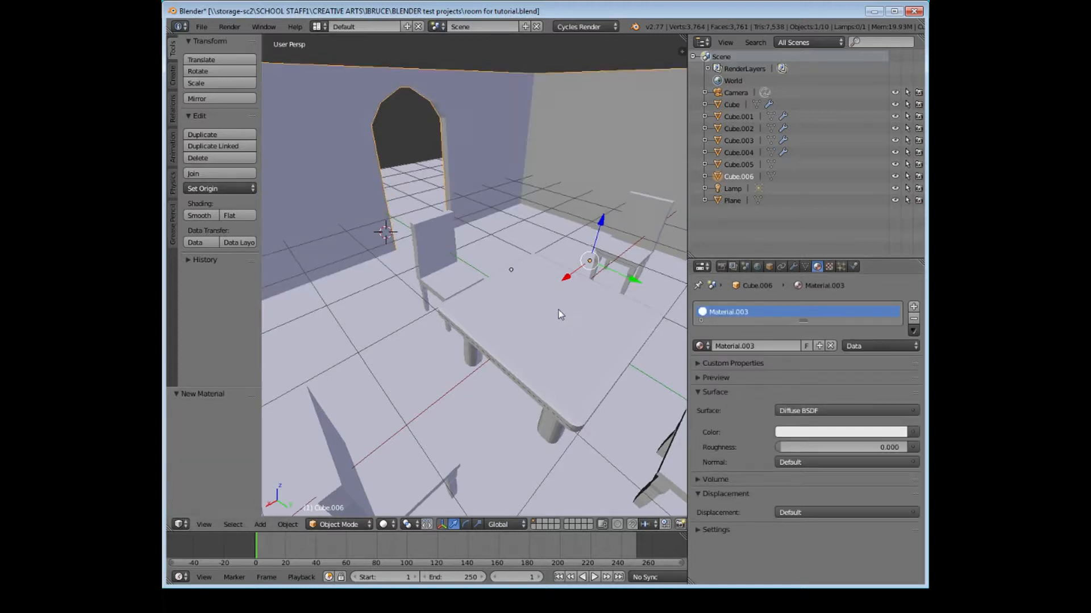
{"action": "middle_click_drag", "start_coordinate": [557, 309], "coordinate": [561, 298]}
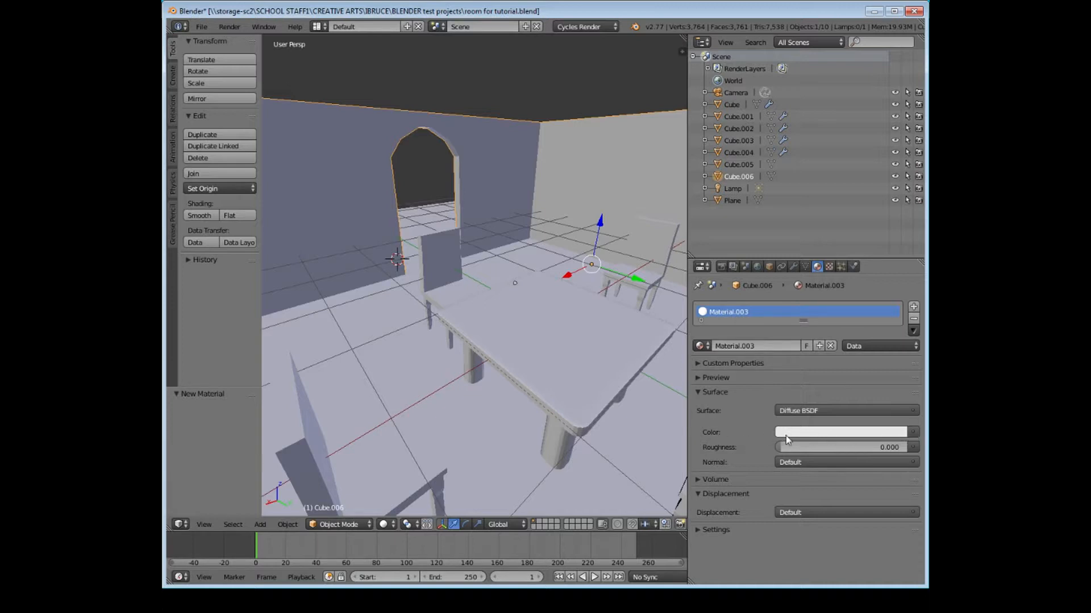
Assign an Image Texture to the wall material's color, loading "Seamless wall white paint stucco plaster texture 01.jpg" from the texture folder.
{"action": "left_click", "coordinate": [842, 436]}
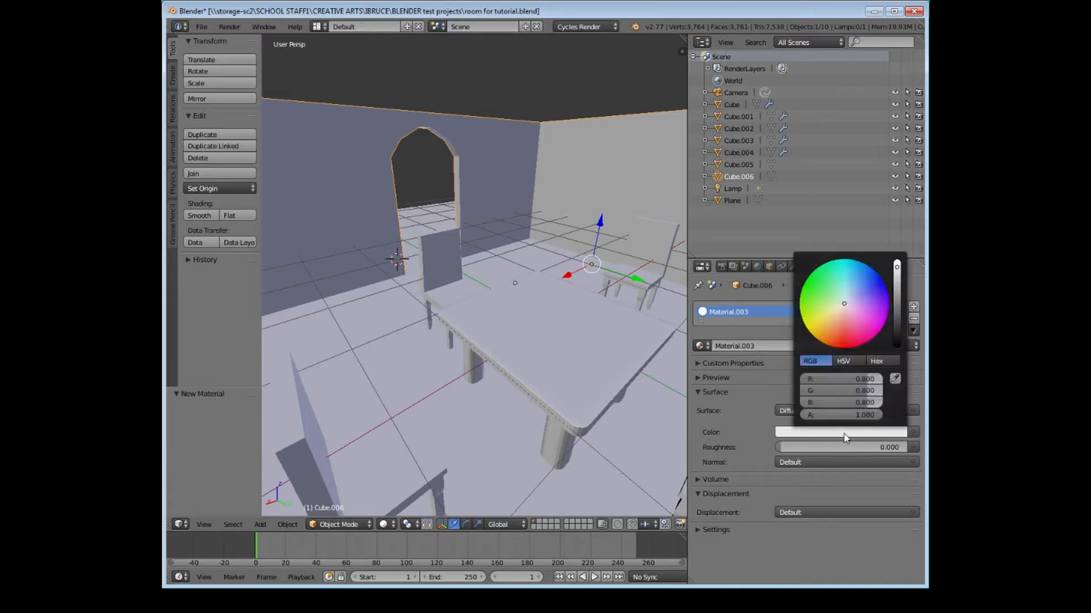
{"action": "left_click", "coordinate": [915, 434]}
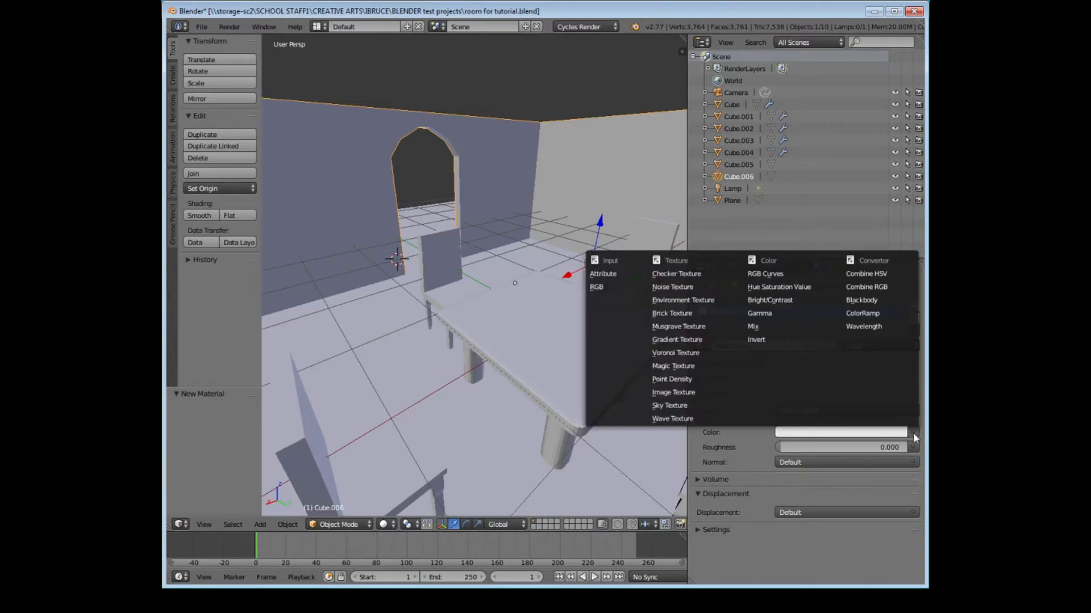
{"action": "left_click", "coordinate": [912, 431]}
{"action": "left_click", "coordinate": [915, 434]}
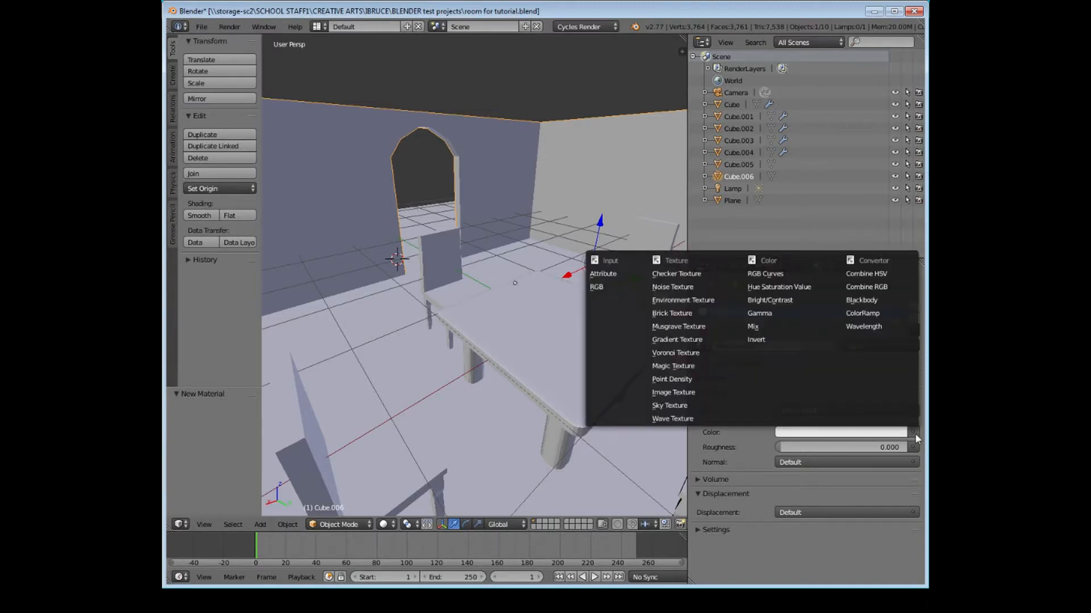
{"action": "left_click", "coordinate": [701, 393]}
{"action": "left_click", "coordinate": [818, 447]}
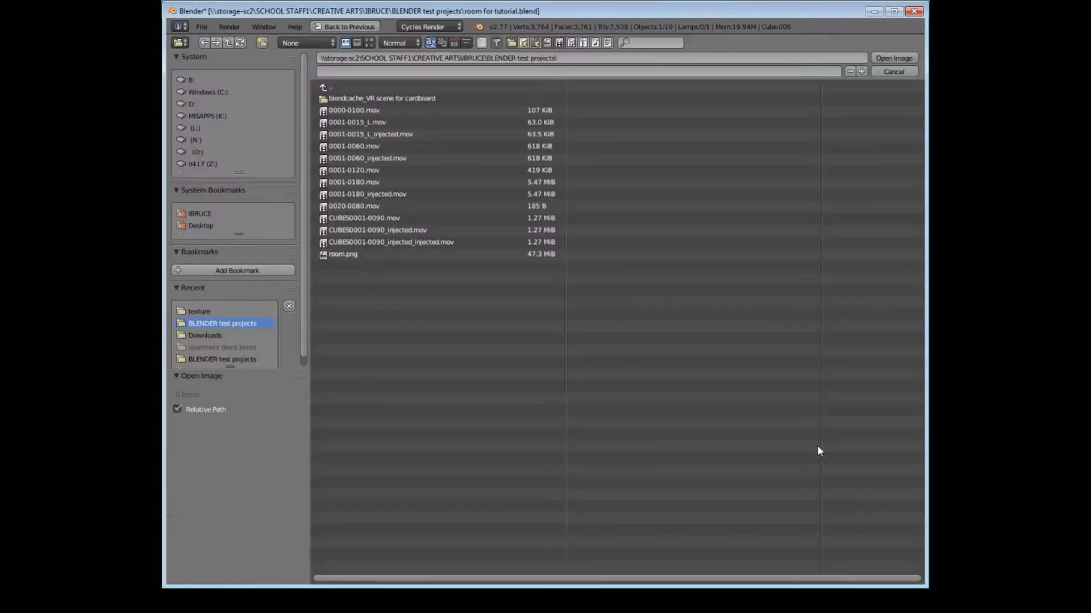
{"action": "left_click", "coordinate": [205, 312]}
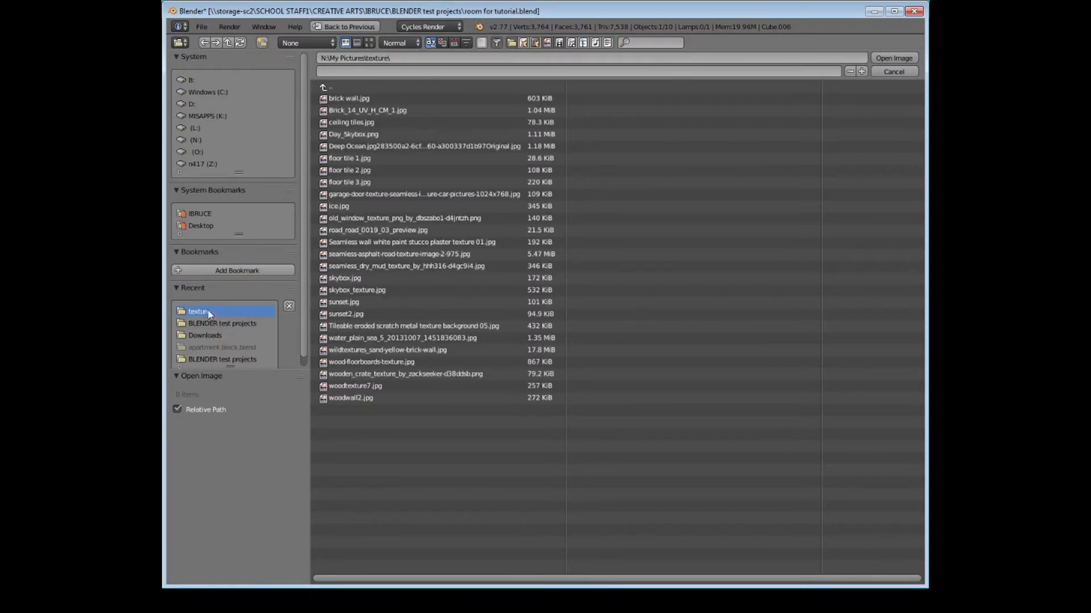
{"action": "left_click", "coordinate": [369, 43]}
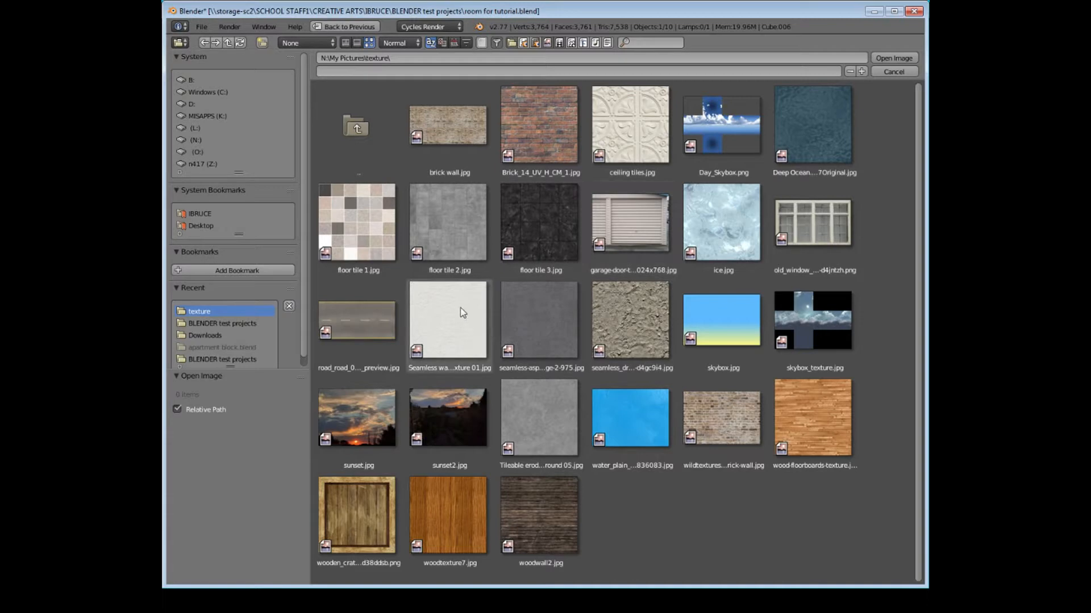
{"action": "double_click", "coordinate": [462, 325]}
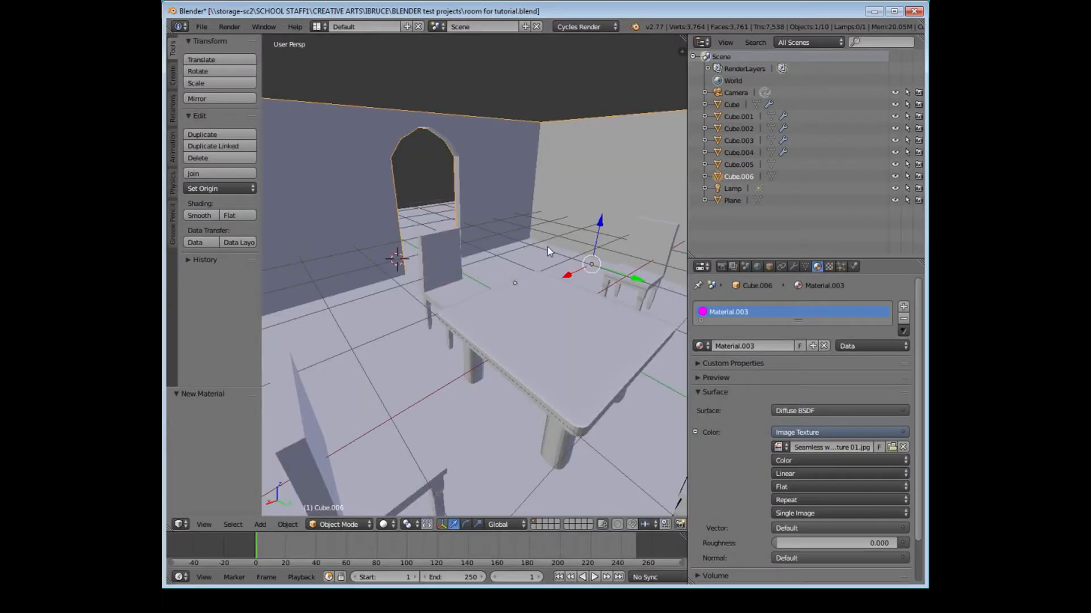
Set the wall texture's projection to Box and its vector to Generated texture coordinates.
{"action": "left_click", "coordinate": [819, 487]}
{"action": "left_click", "coordinate": [799, 459]}
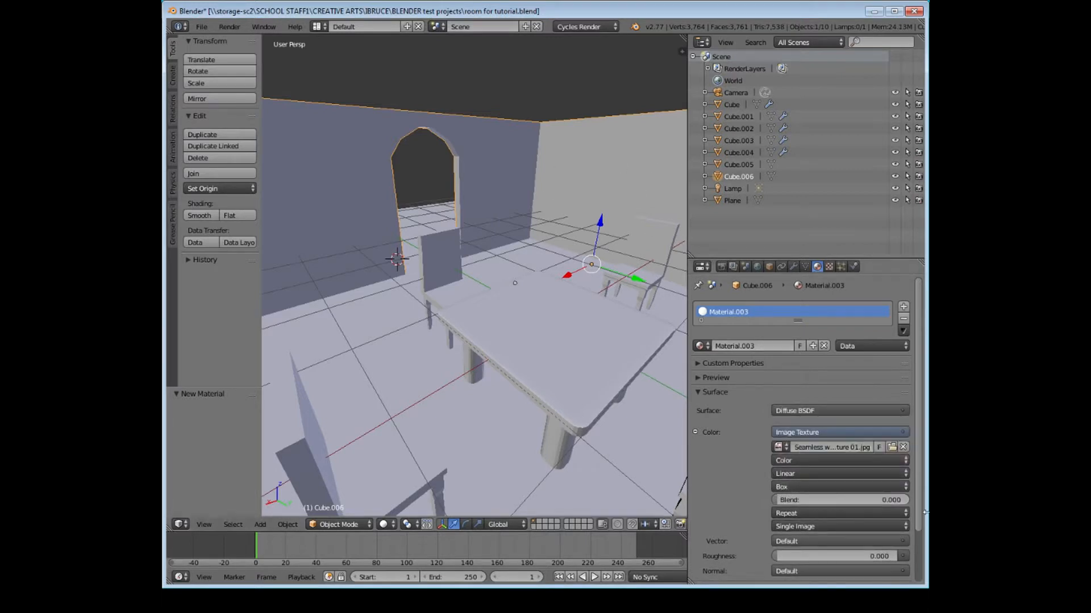
{"action": "left_click", "coordinate": [904, 541]}
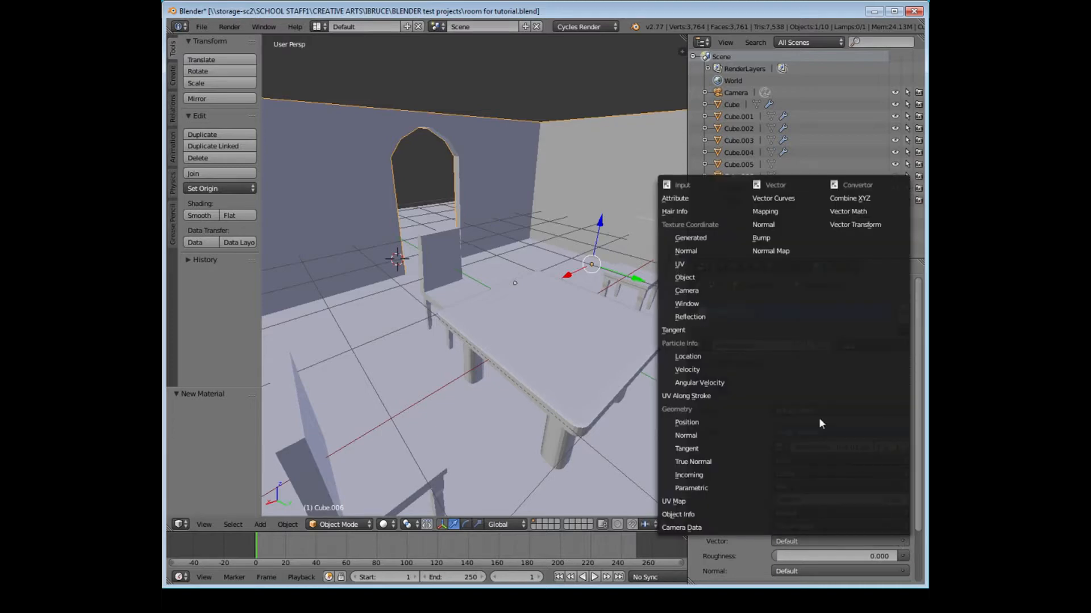
{"action": "left_click", "coordinate": [690, 236]}
Preview the textured walls from inside the room in rendered shading, then return to solid shading.
{"action": "mouse_move", "coordinate": [568, 256]}
{"action": "middle_mouse_down"}
{"action": "mouse_move", "coordinate": [588, 261]}
{"action": "mouse_move", "coordinate": [451, 254]}
{"action": "mouse_move", "coordinate": [432, 398]}
{"action": "middle_mouse_up"}
{"action": "left_click", "coordinate": [383, 524]}
{"action": "left_click", "coordinate": [413, 445]}
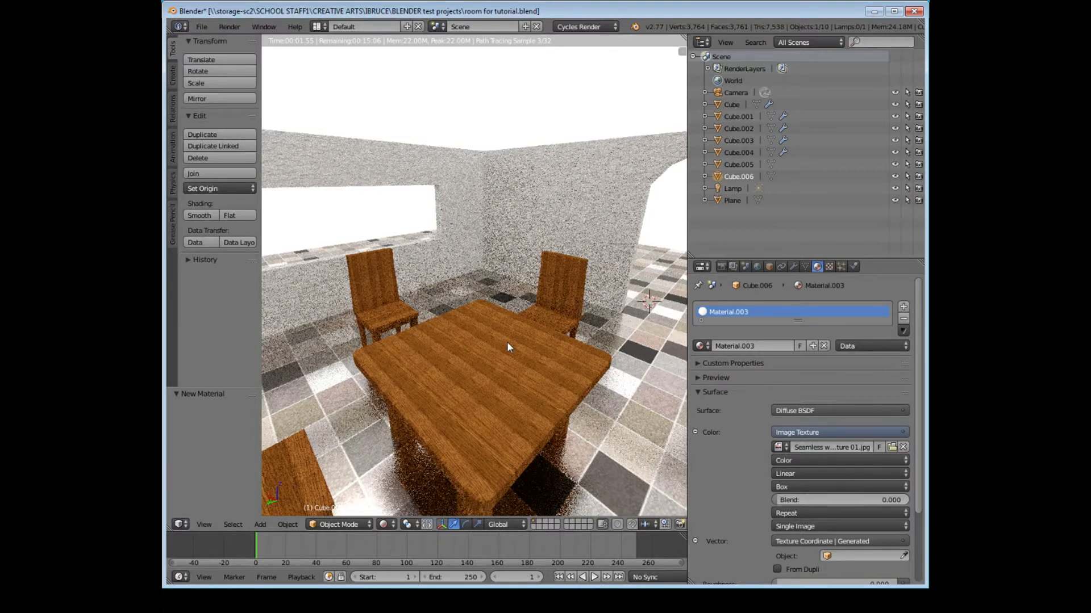
{"action": "key", "text": "shift+z"}
Scale the floor plane down uniformly by about 0.879 and then by about 0.703.
{"action": "mouse_move", "coordinate": [507, 342]}
{"action": "middle_mouse_down"}
{"action": "mouse_move", "coordinate": [475, 365]}
{"action": "mouse_move", "coordinate": [475, 381]}
{"action": "middle_mouse_up"}
{"action": "scroll", "coordinate": [475, 365], "scroll_direction": "down", "scroll_amount": 5}
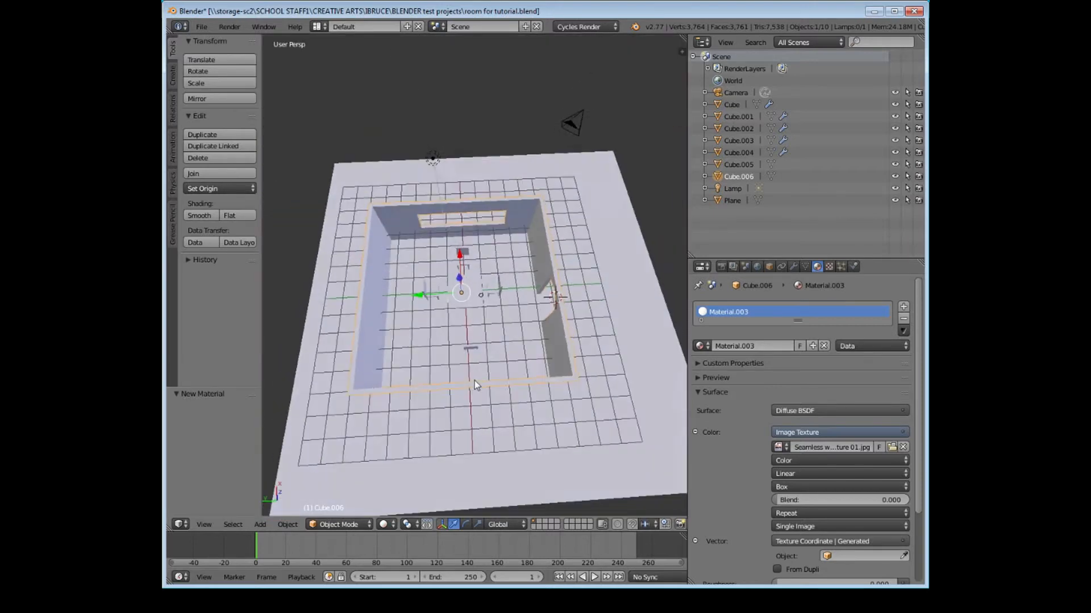
{"action": "scroll", "coordinate": [475, 382], "scroll_direction": "down", "scroll_amount": 2}
{"action": "right_click", "coordinate": [511, 393]}
{"action": "key", "text": "s"}
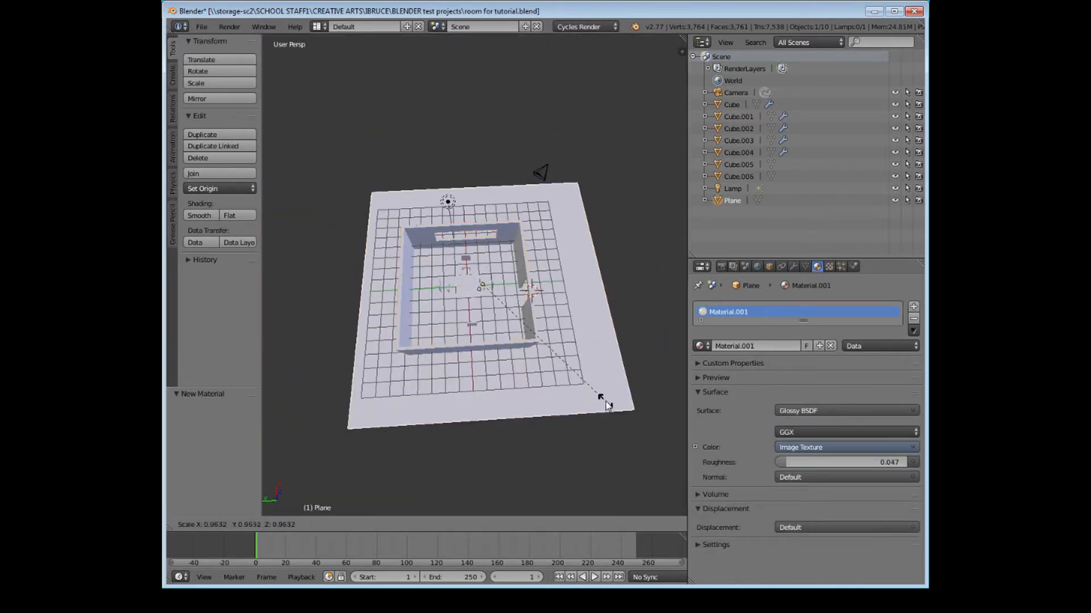
{"action": "left_click", "coordinate": [591, 398]}
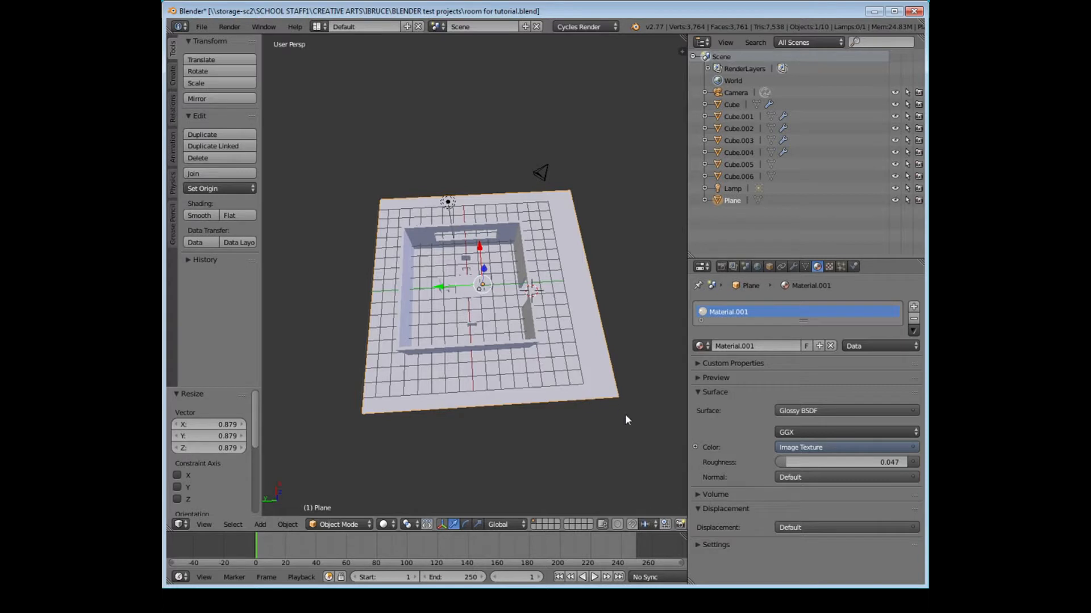
{"action": "key", "text": "s"}
{"action": "left_click", "coordinate": [575, 384]}
Move the floor plane about -0.857 along X and scale it down twice towards the room's footprint, finishing with a factor of about 0.948.
{"action": "middle_click_drag", "start_coordinate": [576, 384], "coordinate": [573, 394]}
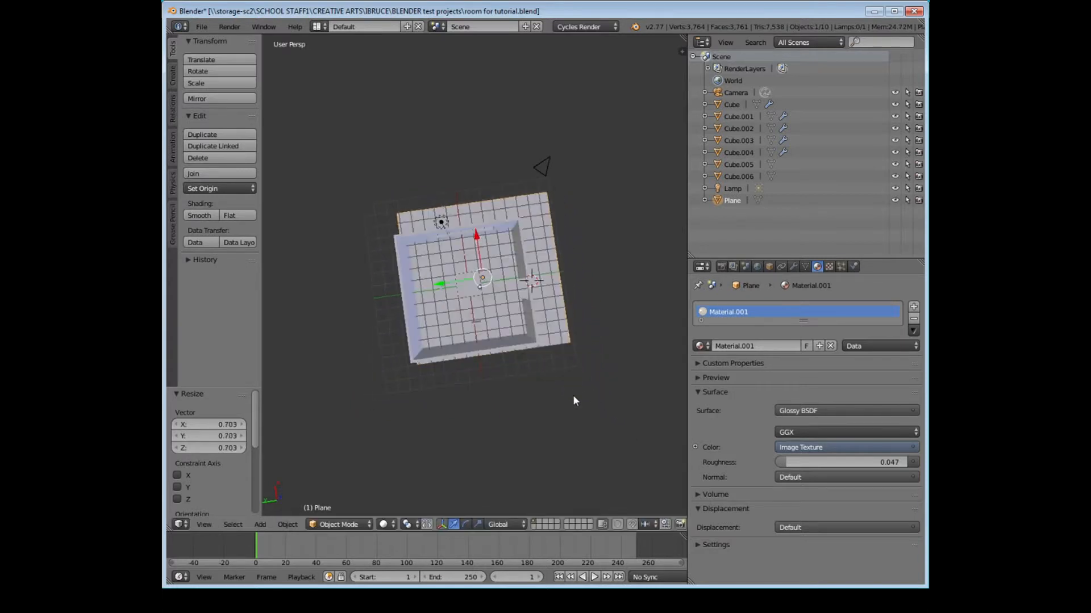
{"action": "left_click_drag", "start_coordinate": [456, 279], "coordinate": [459, 254]}
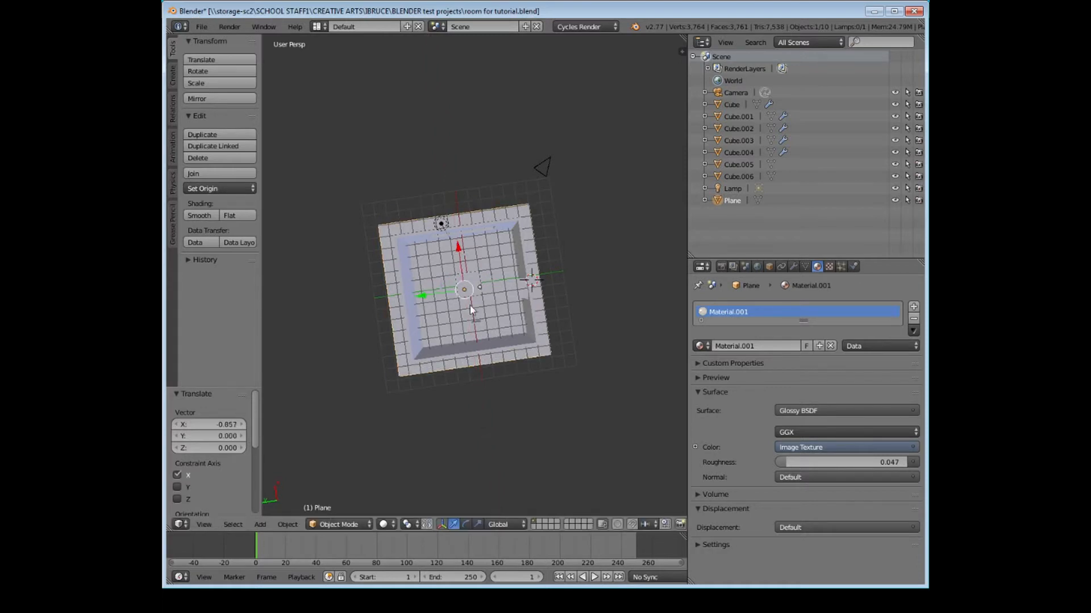
{"action": "mouse_move", "coordinate": [469, 306]}
{"action": "middle_mouse_down"}
{"action": "mouse_move", "coordinate": [468, 231]}
{"action": "mouse_move", "coordinate": [477, 322]}
{"action": "middle_mouse_up"}
{"action": "key", "text": "s"}
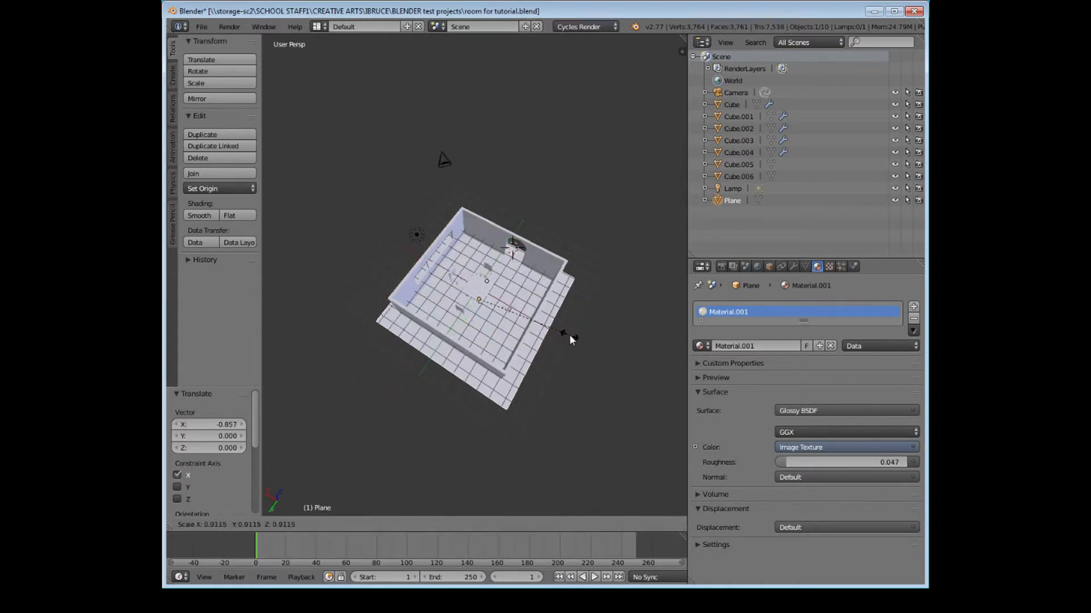
{"action": "left_click", "coordinate": [559, 331]}
{"action": "middle_click_drag", "start_coordinate": [558, 332], "coordinate": [534, 351]}
{"action": "key", "text": "s"}
{"action": "left_click", "coordinate": [567, 323]}
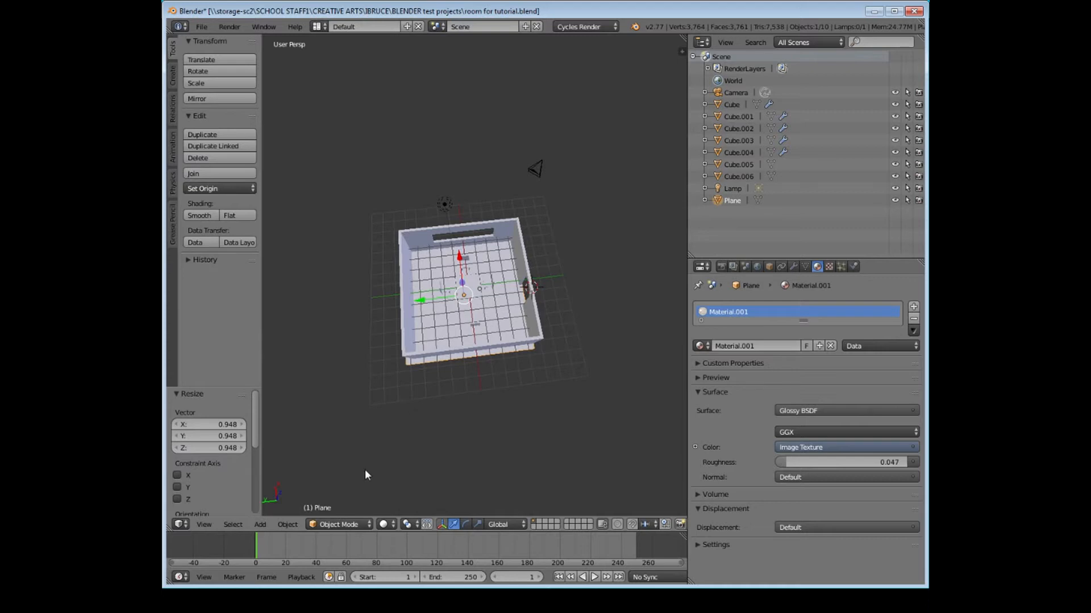
In a top orthographic view, scale the floor plane down by about 0.867 to fit within the outer walls.
{"action": "left_click", "coordinate": [204, 524]}
{"action": "left_click", "coordinate": [238, 469]}
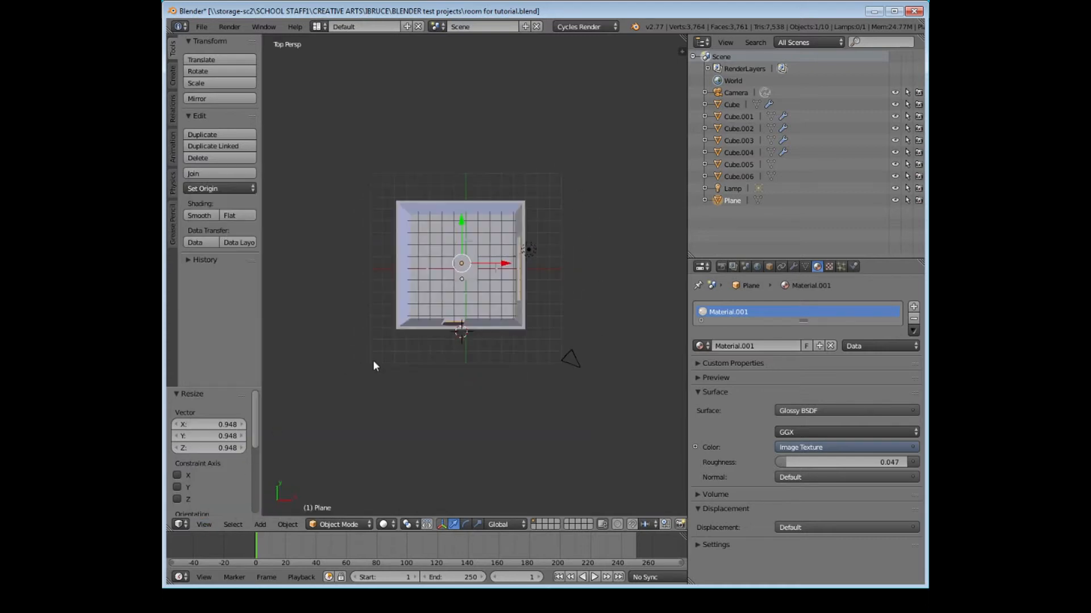
{"action": "left_click", "coordinate": [205, 524]}
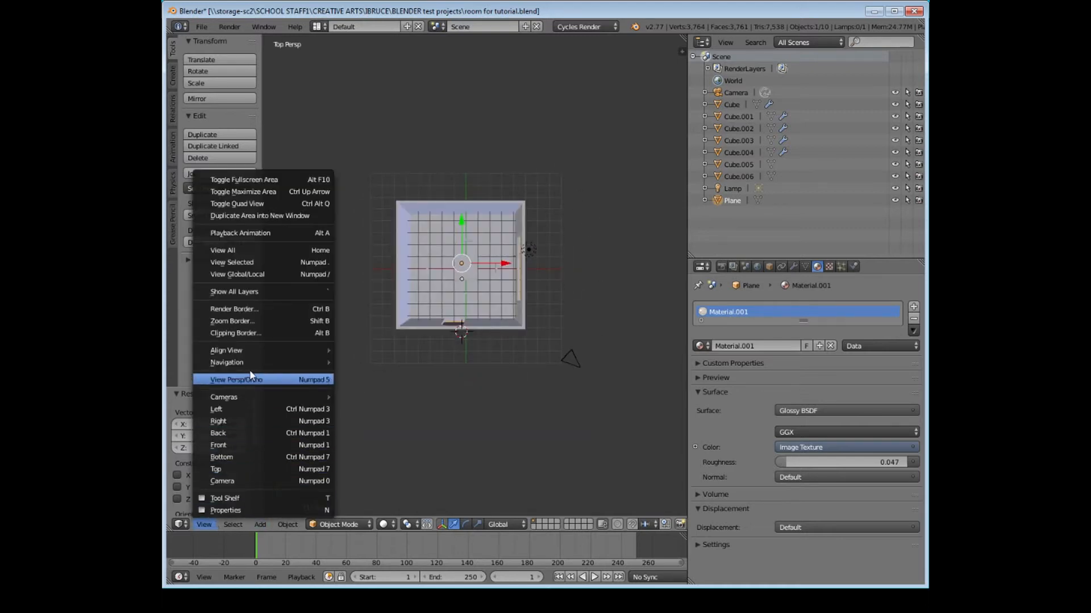
{"action": "left_click", "coordinate": [227, 379]}
{"action": "scroll", "coordinate": [433, 315], "scroll_direction": "up", "scroll_amount": 4}
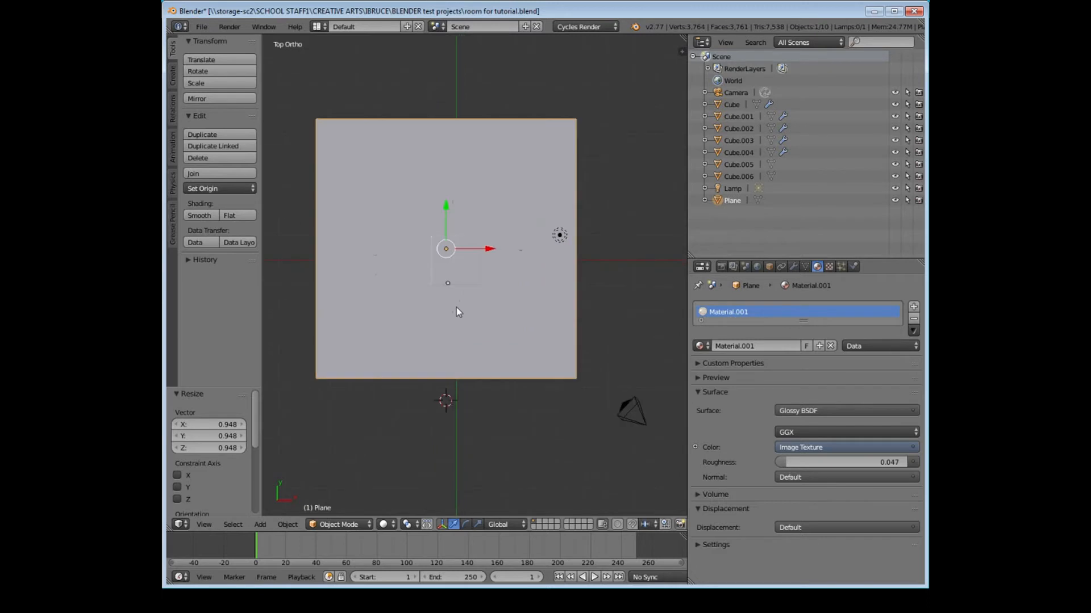
{"action": "key", "text": "s"}
{"action": "left_click", "coordinate": [551, 273]}
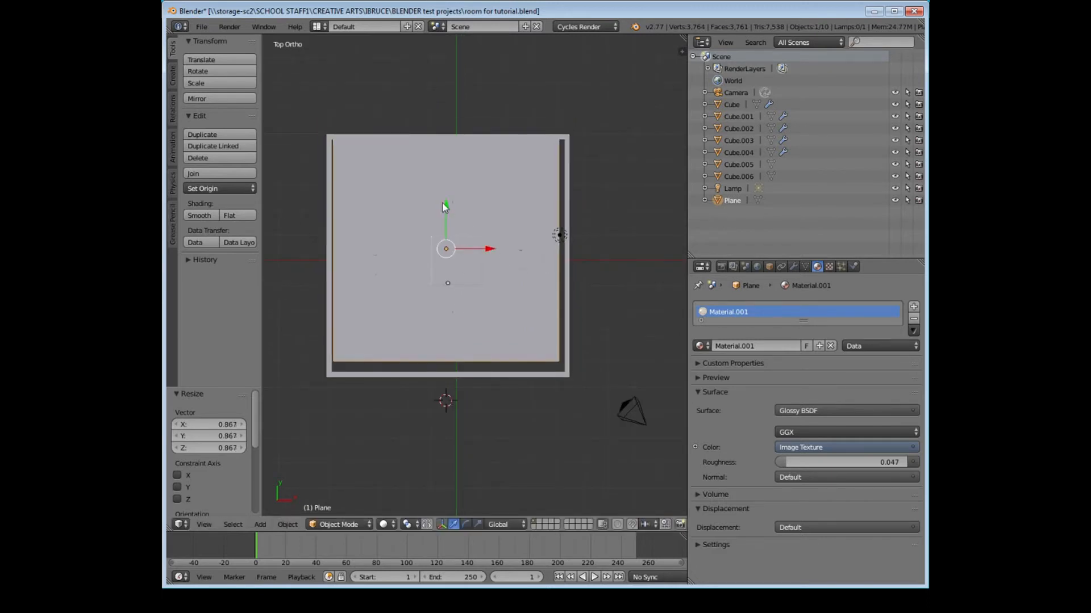
Centre the floor plane under the walls along Y and about 0.095 along X, scale it up by about 1.034, and nudge it -0.024 along Y.
{"action": "left_click_drag", "start_coordinate": [445, 205], "coordinate": [445, 219]}
{"action": "left_click_drag", "start_coordinate": [493, 260], "coordinate": [493, 256]}
{"action": "key", "text": "s"}
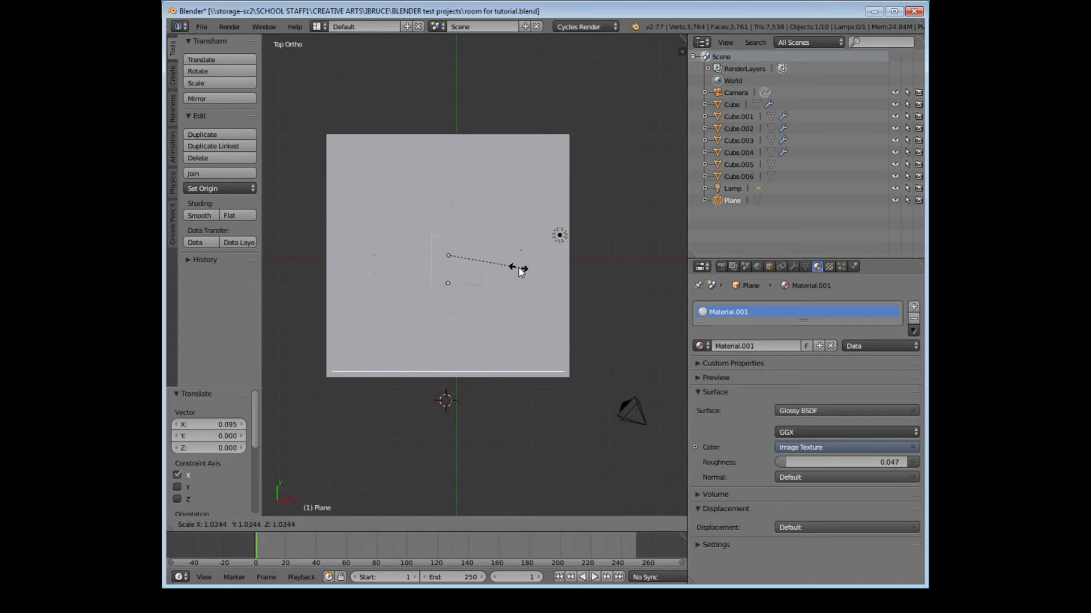
{"action": "left_click", "coordinate": [519, 267]}
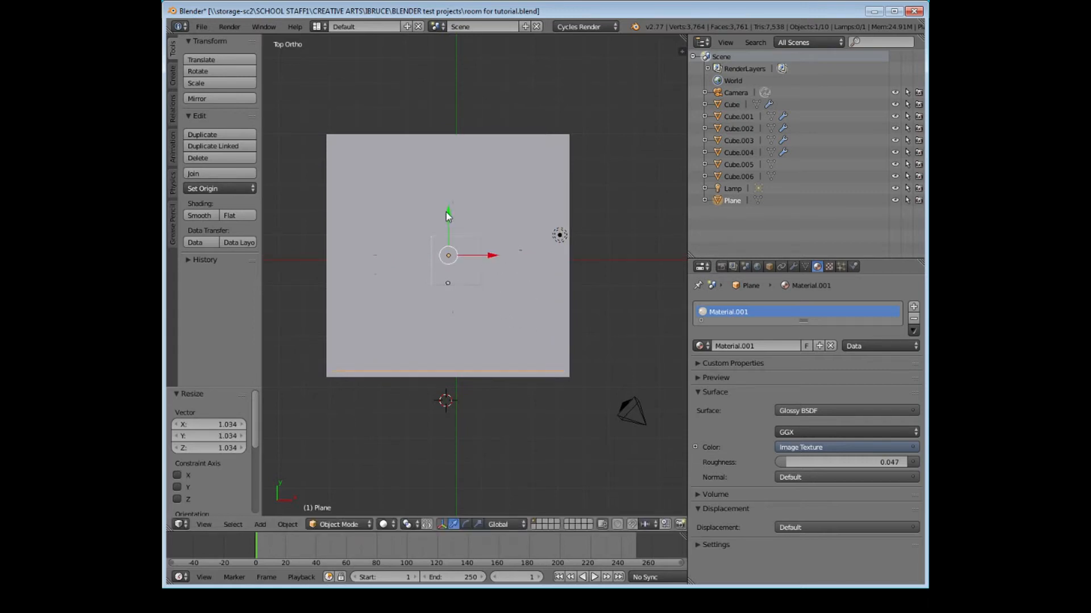
{"action": "left_click_drag", "start_coordinate": [446, 213], "coordinate": [445, 215]}
Check the floor's fit from an angle, then realign the floor plane along Y in the top view.
{"action": "middle_click_drag", "start_coordinate": [445, 214], "coordinate": [552, 240]}
{"action": "scroll", "coordinate": [520, 235], "scroll_direction": "up", "scroll_amount": 4}
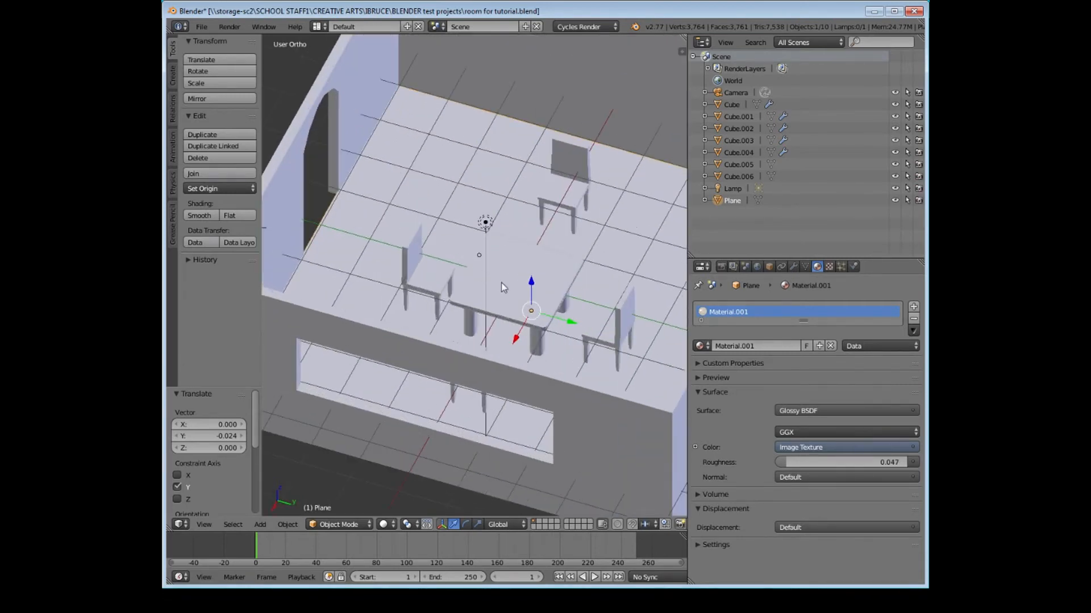
{"action": "left_click", "coordinate": [205, 525]}
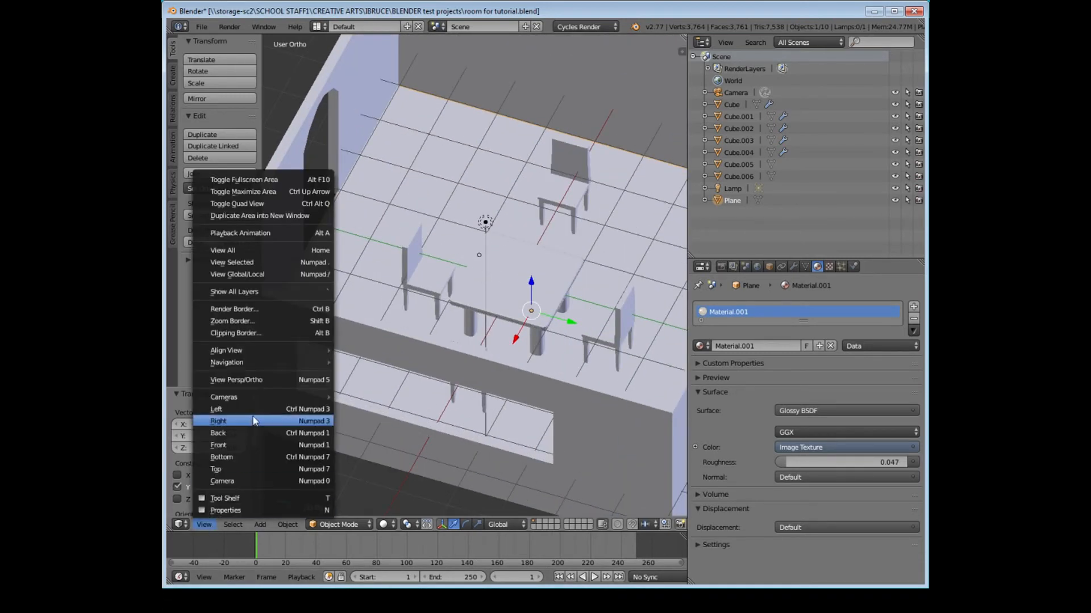
{"action": "left_click", "coordinate": [240, 472]}
{"action": "scroll", "coordinate": [432, 338], "scroll_direction": "down", "scroll_amount": 4}
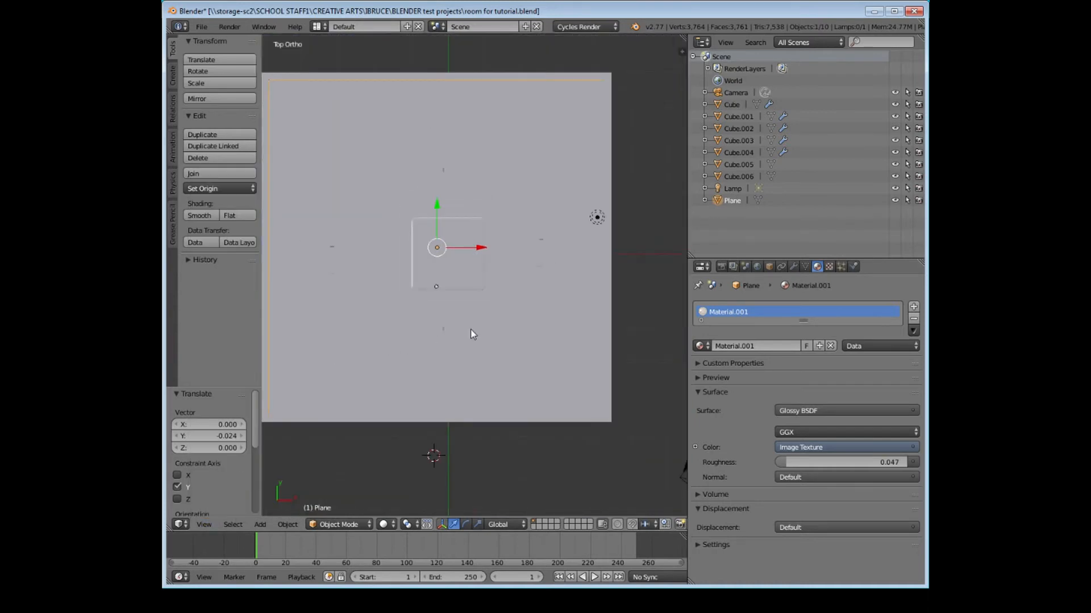
{"action": "key", "text": "g"}
{"action": "key", "text": "y"}
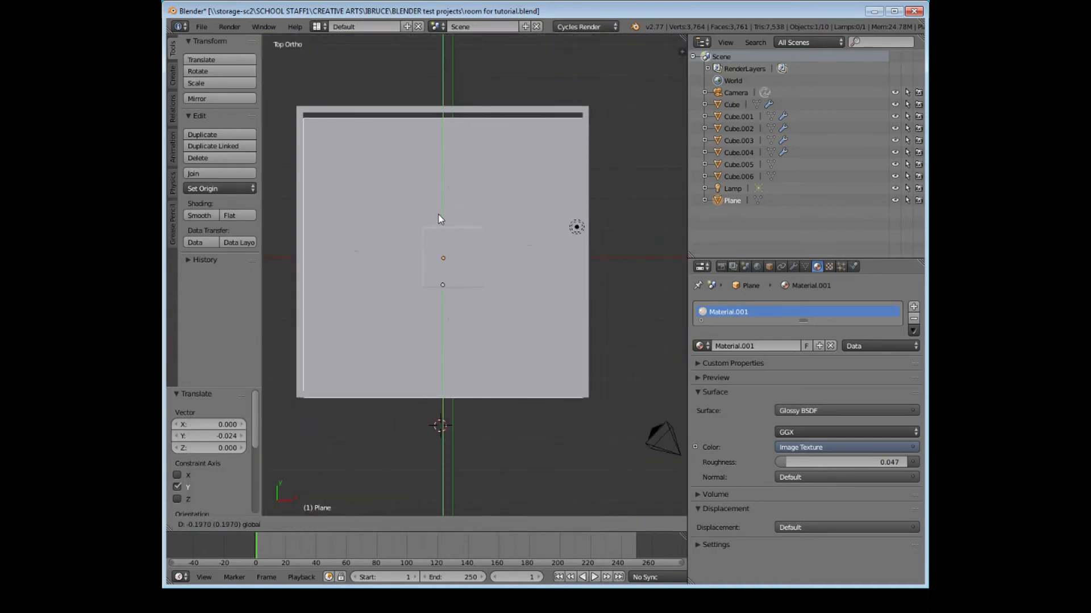
{"action": "left_click", "coordinate": [442, 211]}
Scale the floor plane up by about 1.026 and move it about 0.158 along Y to match the outer walls.
{"action": "key", "text": "s"}
{"action": "left_click", "coordinate": [444, 212]}
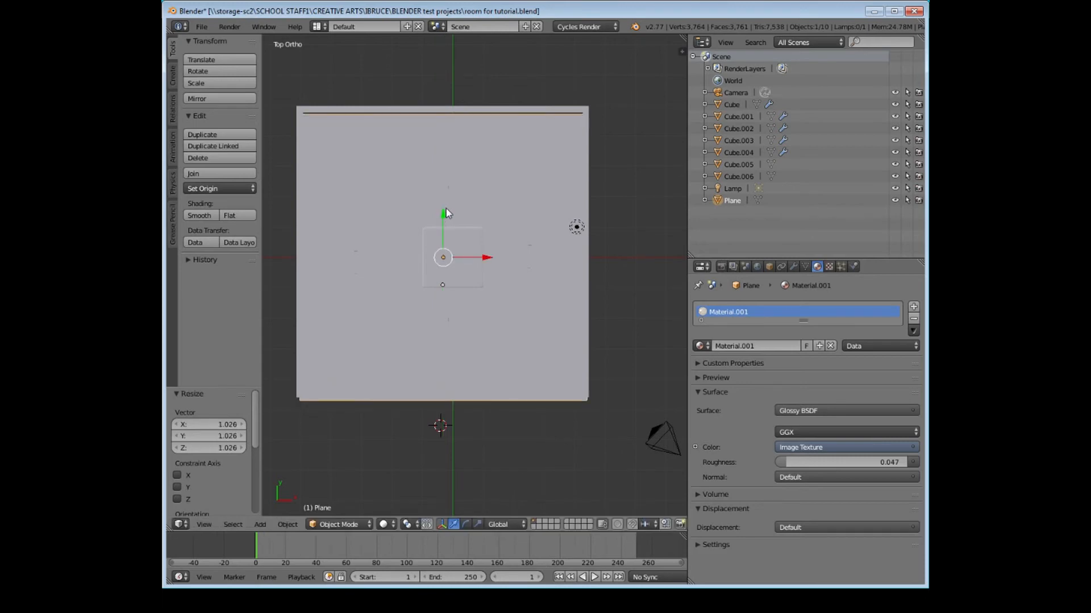
{"action": "key", "text": "g"}
{"action": "key", "text": "y"}
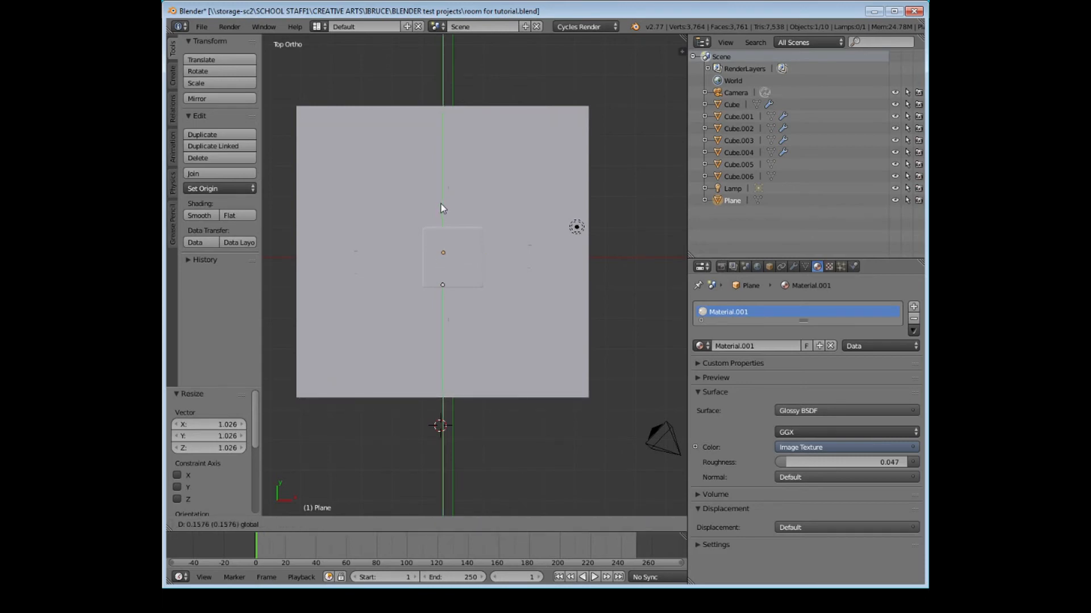
{"action": "left_click", "coordinate": [440, 204]}
Return to a perspective view of the room and preview the fitted floor and walls in rendered shading.
{"action": "middle_click_drag", "start_coordinate": [479, 299], "coordinate": [425, 436]}
{"action": "left_click", "coordinate": [209, 525]}
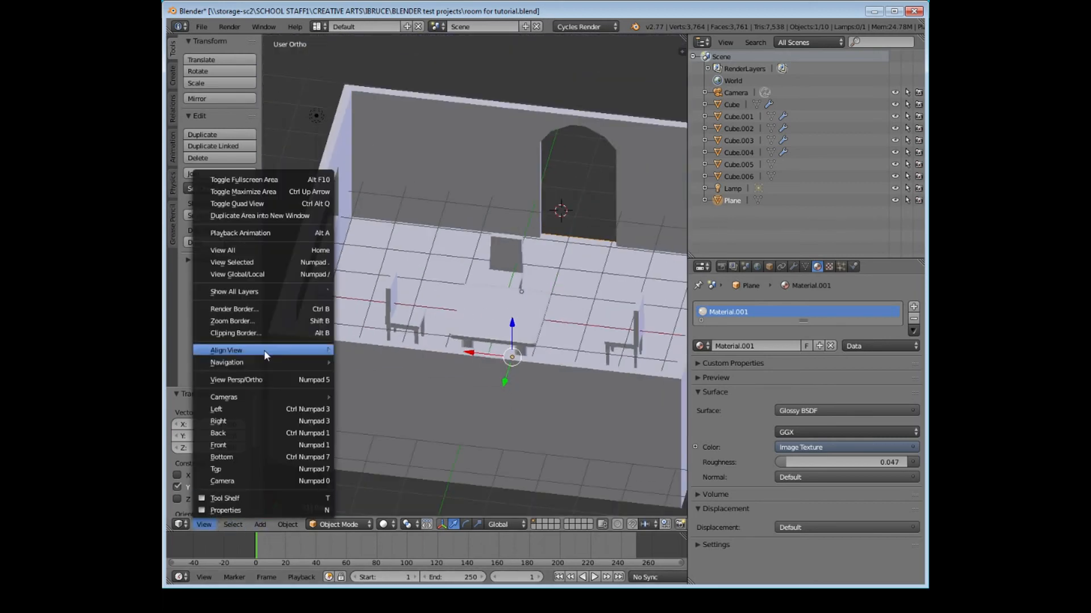
{"action": "left_click", "coordinate": [267, 377]}
{"action": "middle_click_drag", "start_coordinate": [515, 336], "coordinate": [431, 338]}
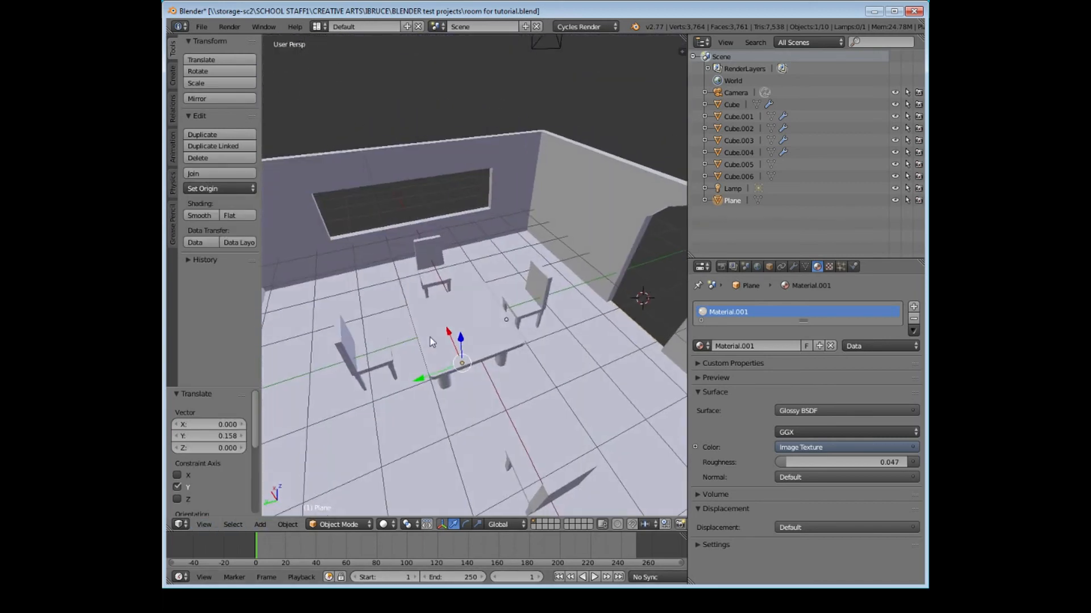
{"action": "scroll", "coordinate": [430, 337], "scroll_direction": "down", "scroll_amount": 5}
{"action": "scroll", "coordinate": [430, 337], "scroll_direction": "up", "scroll_amount": 5}
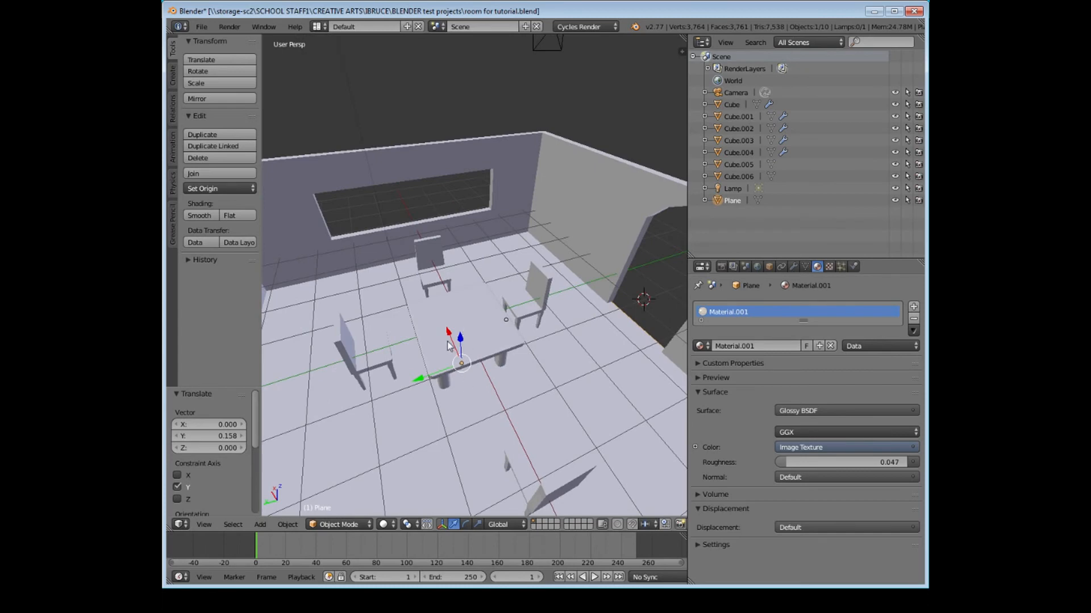
{"action": "scroll", "coordinate": [451, 348], "scroll_direction": "down", "scroll_amount": 1}
{"action": "left_click", "coordinate": [386, 524]}
{"action": "left_click", "coordinate": [416, 448]}
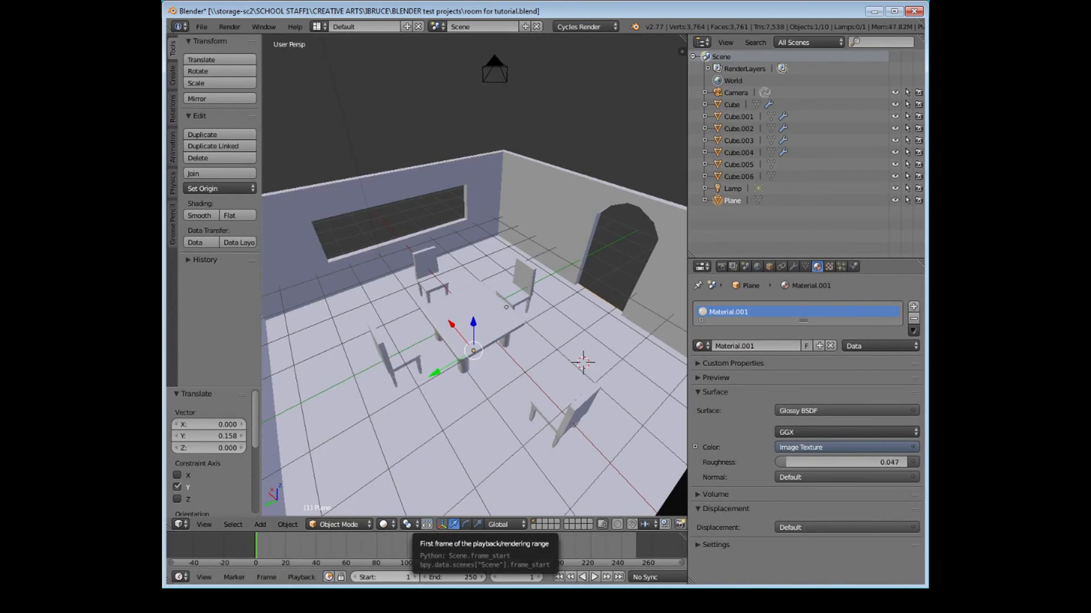
{"action": "left_click", "coordinate": [409, 601]}
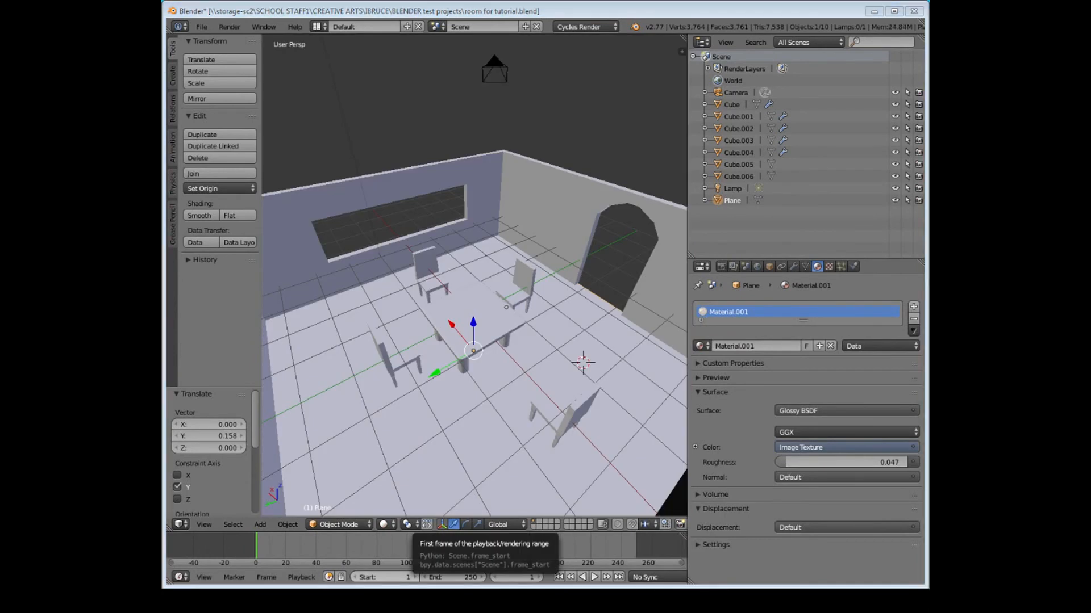